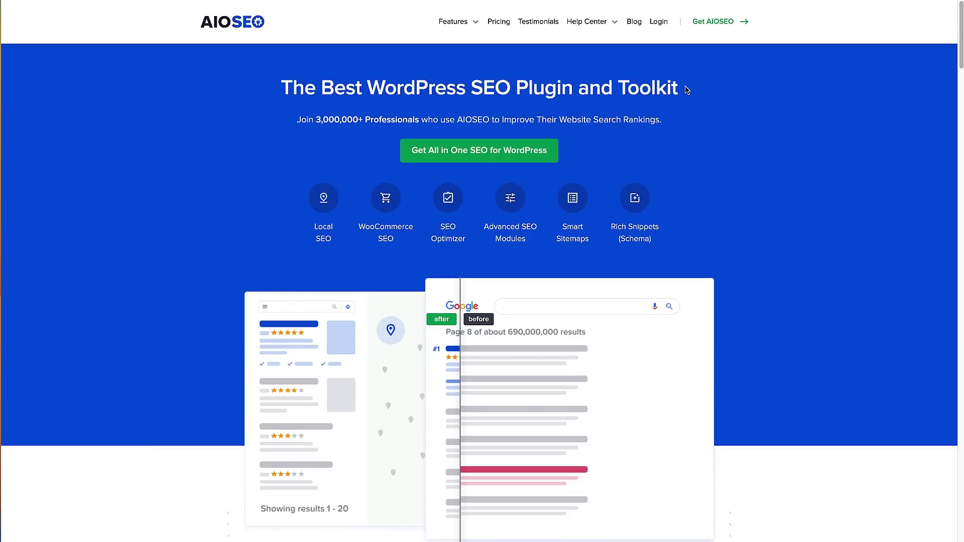
Step: Open the AIOSEO Elite license details in the account, copy the license key and download the AIOSEO plugin
click(505, 164)
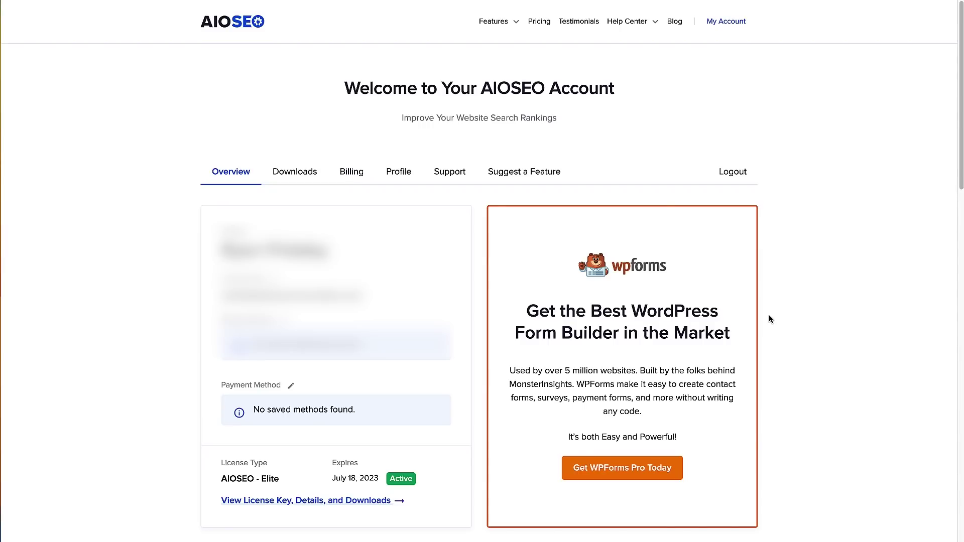
click(275, 502)
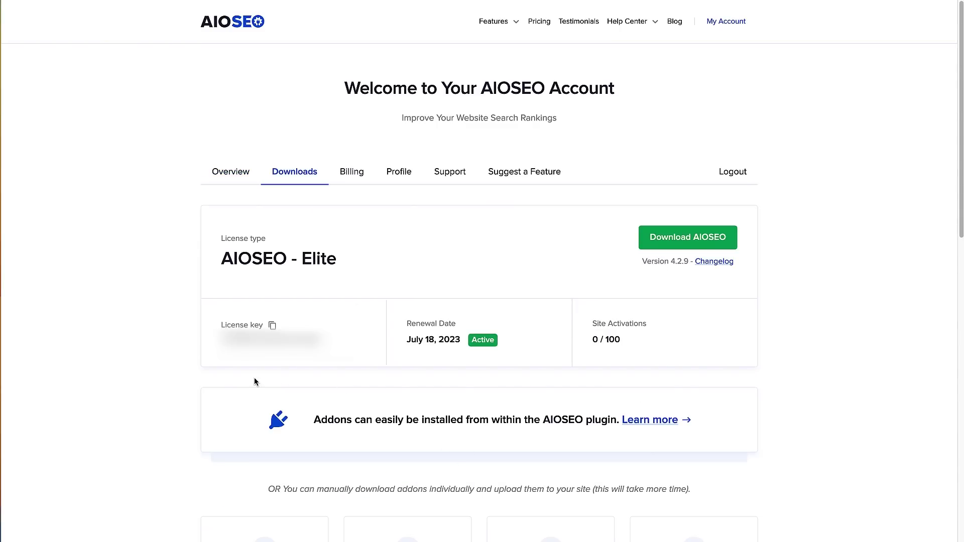
click(272, 325)
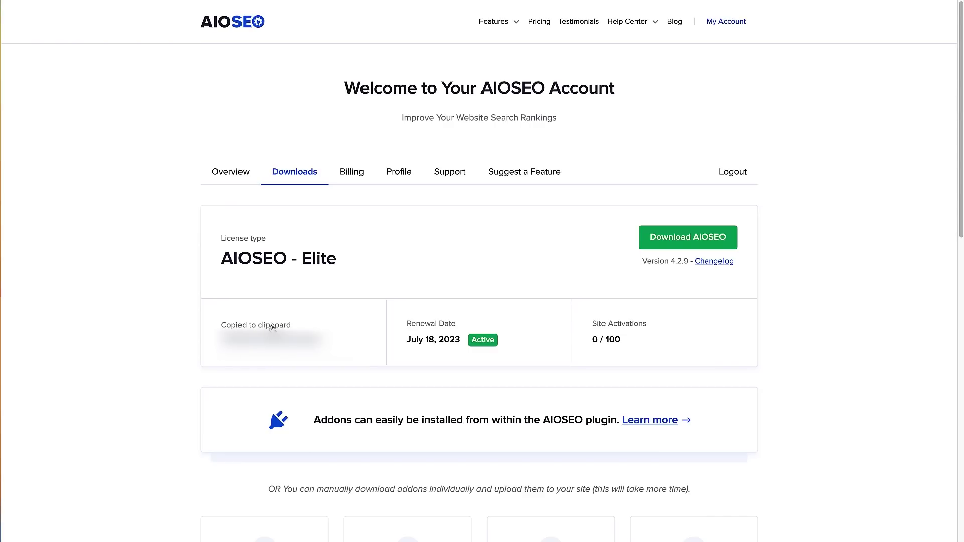
click(656, 248)
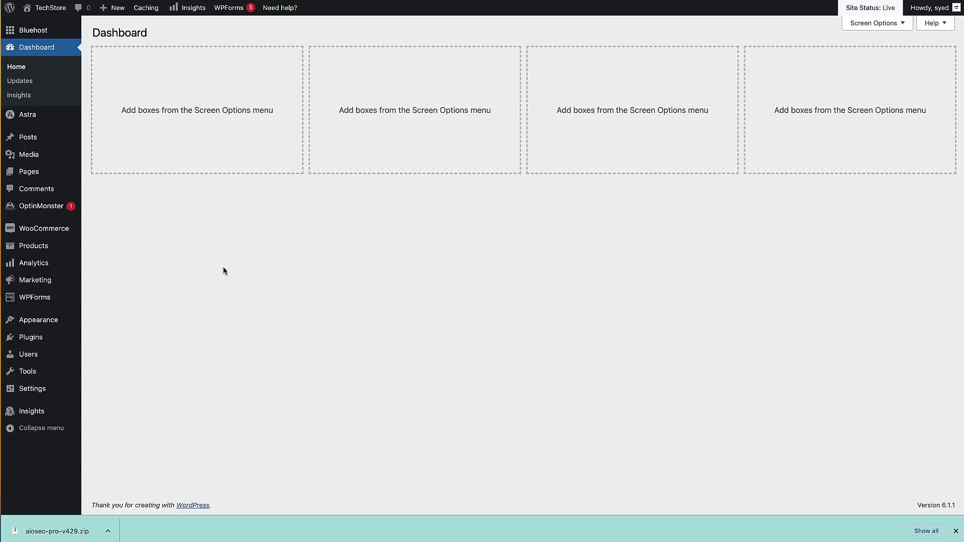
Step: Upload aioseo-pro-v429.zip as a new plugin on the WordPress site, install it and activate it
mouse_move(34, 339)
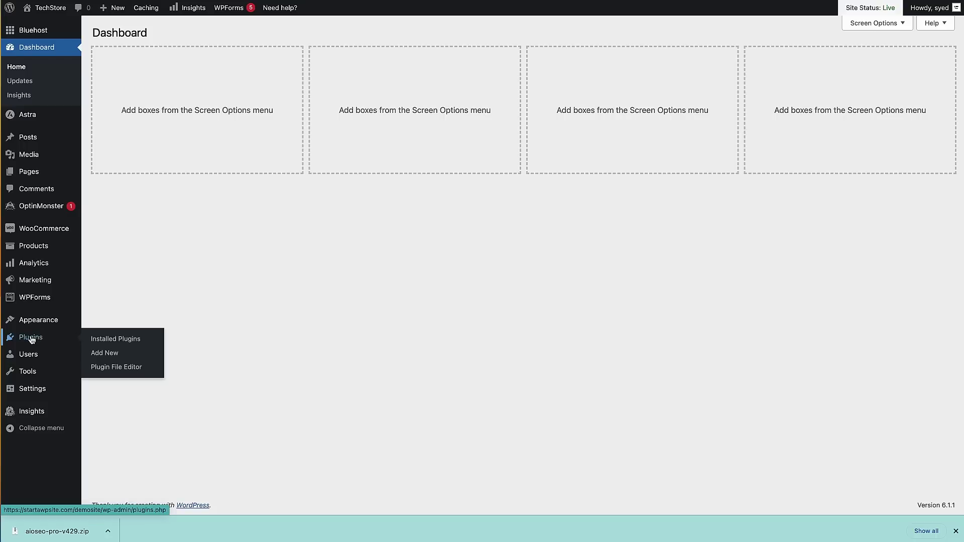
click(121, 355)
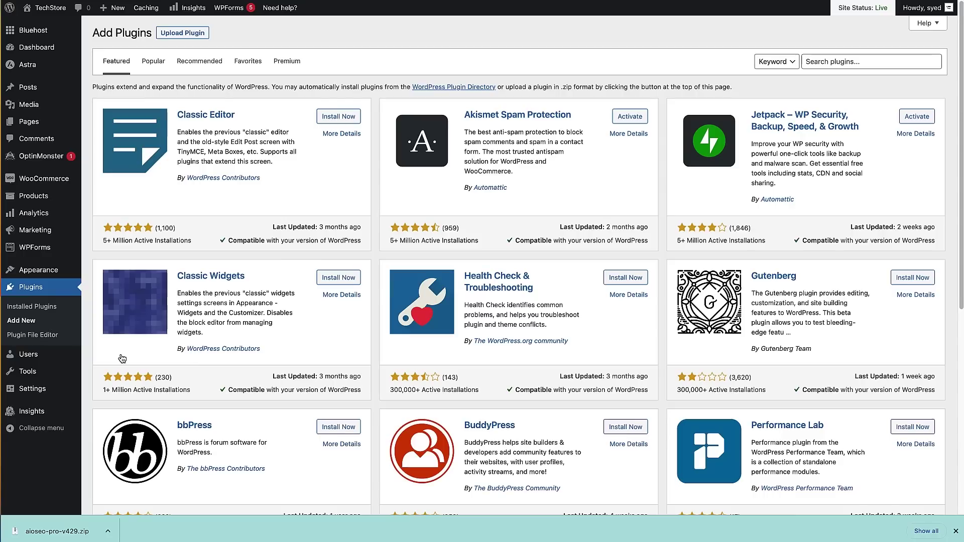
click(189, 39)
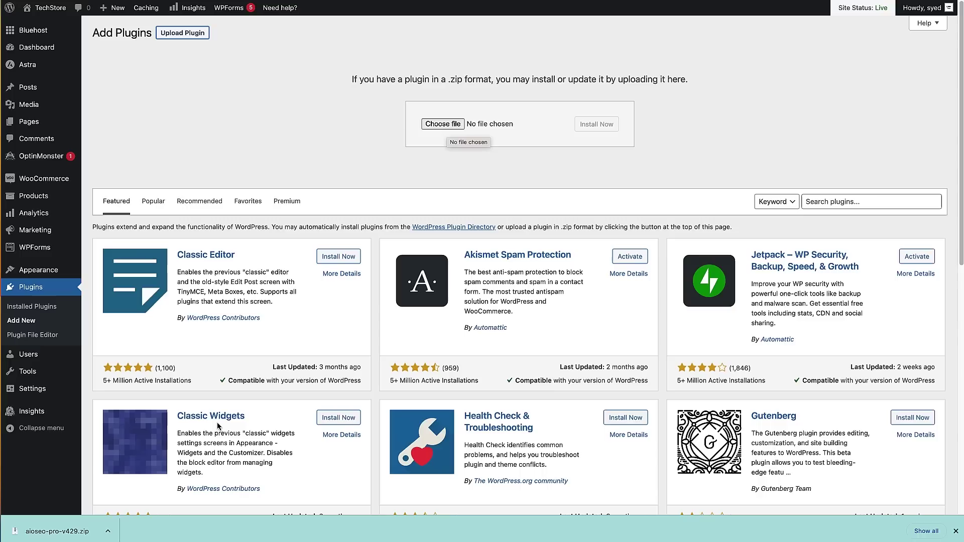
drag(51, 537, 439, 131)
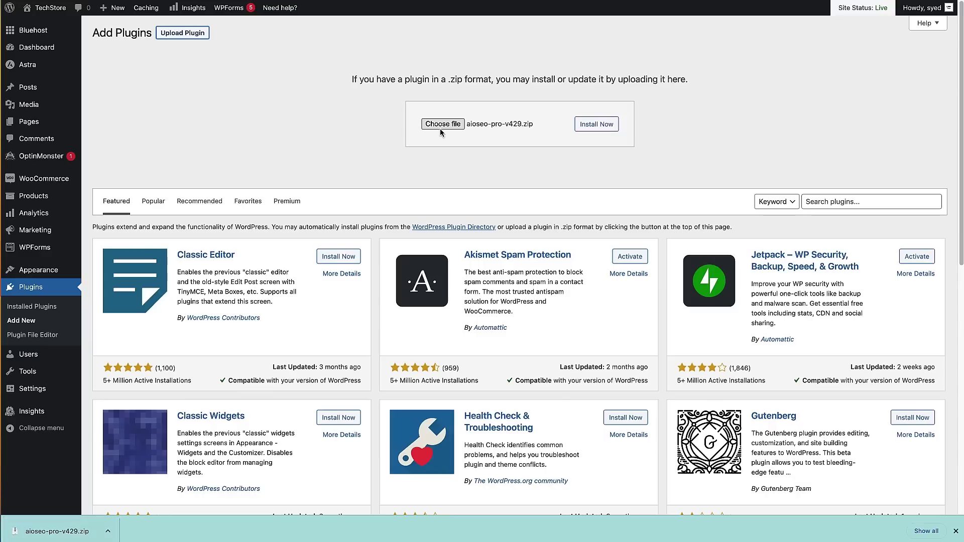
click(590, 132)
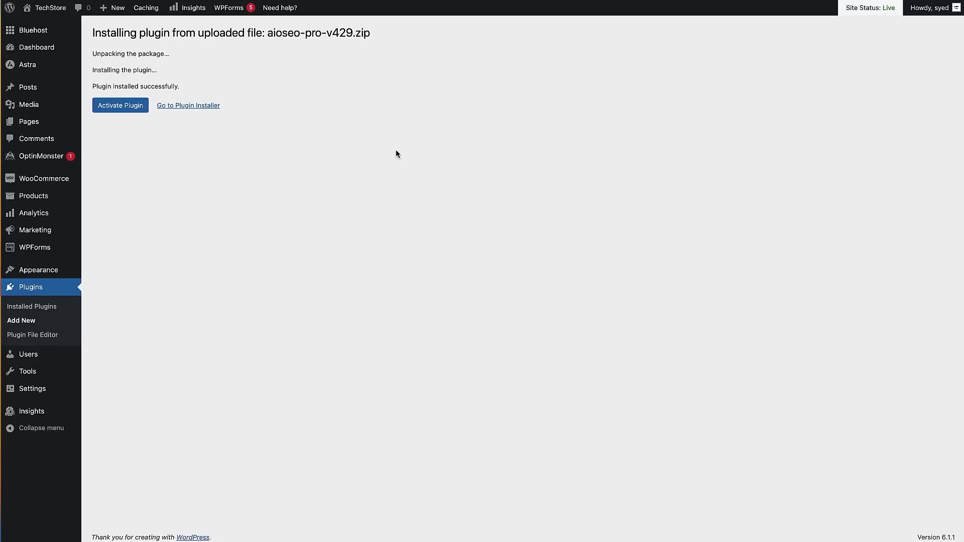
click(131, 109)
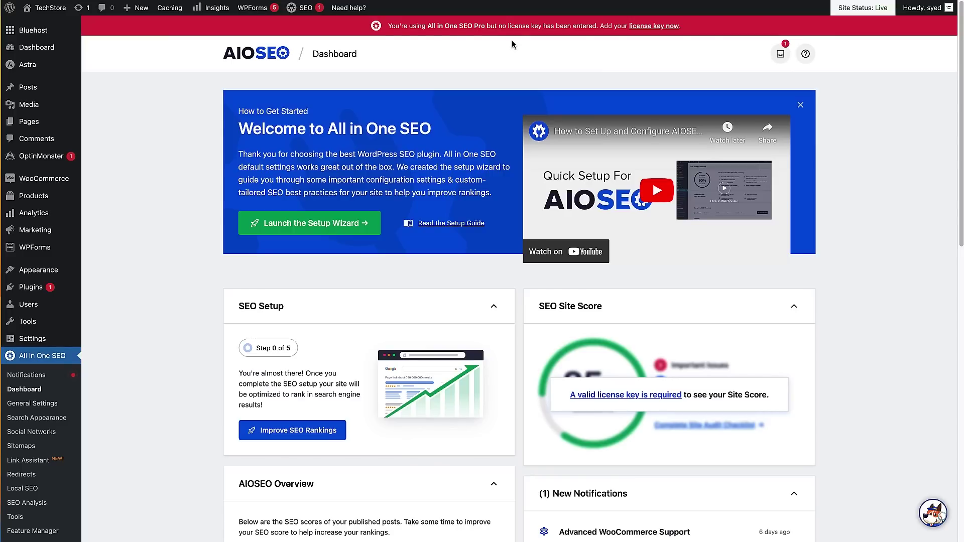
Step: Paste the license key into the All in One SEO general settings and connect it
click(655, 29)
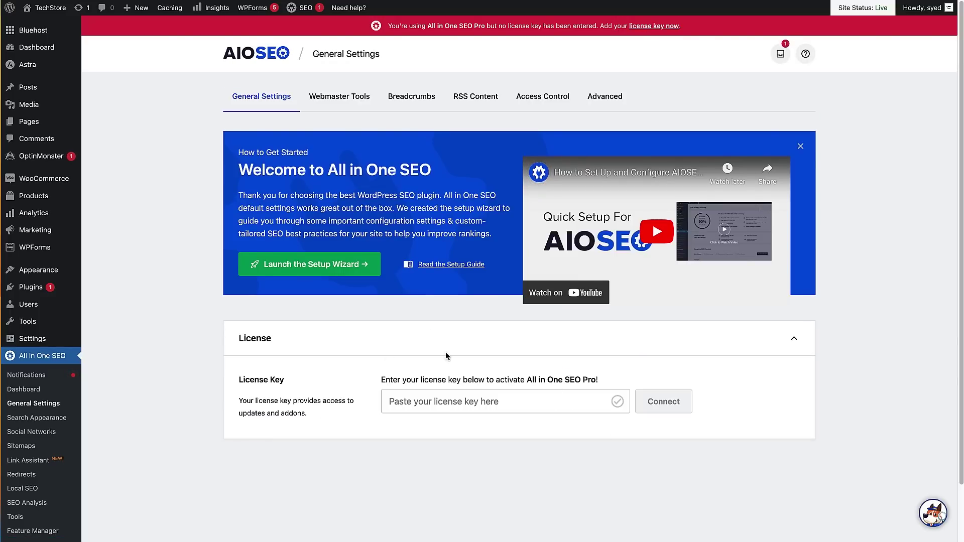
click(434, 401)
key(ctrl+v)
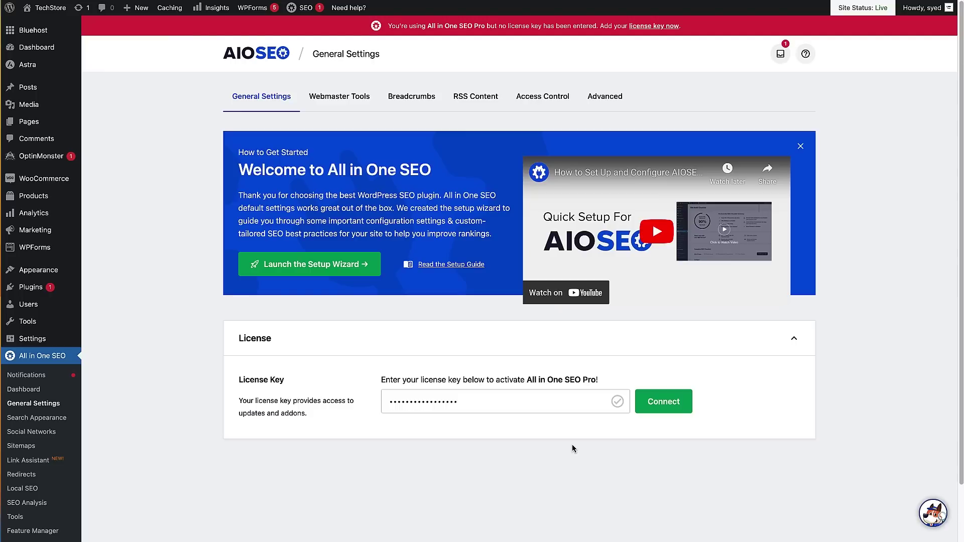
click(665, 403)
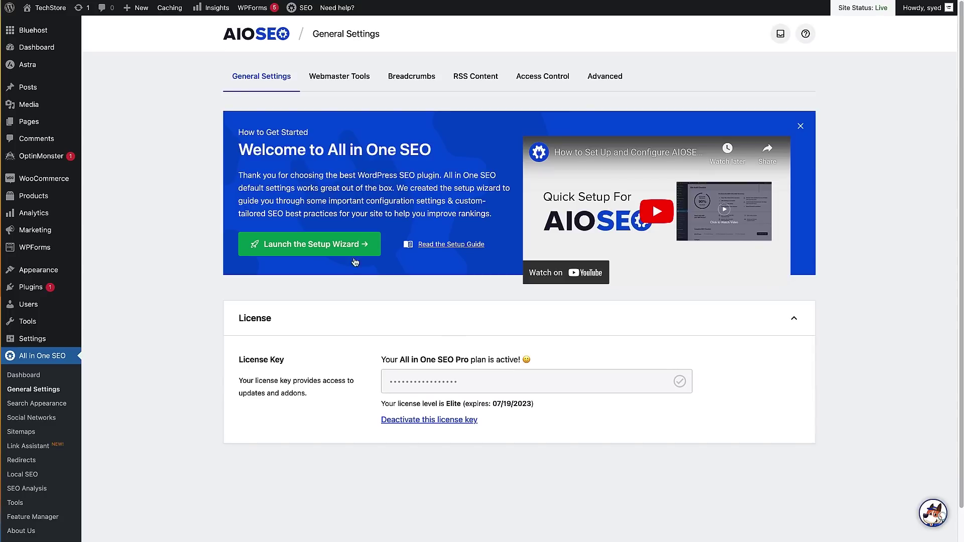
Step: Start the AIOSEO setup wizard, set the website category to Online Store and save the first step
click(327, 246)
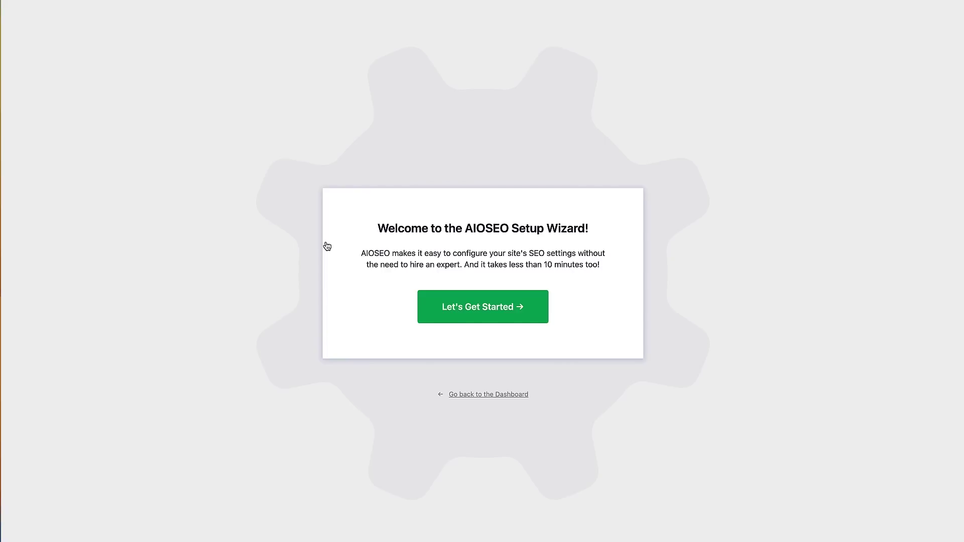
click(481, 319)
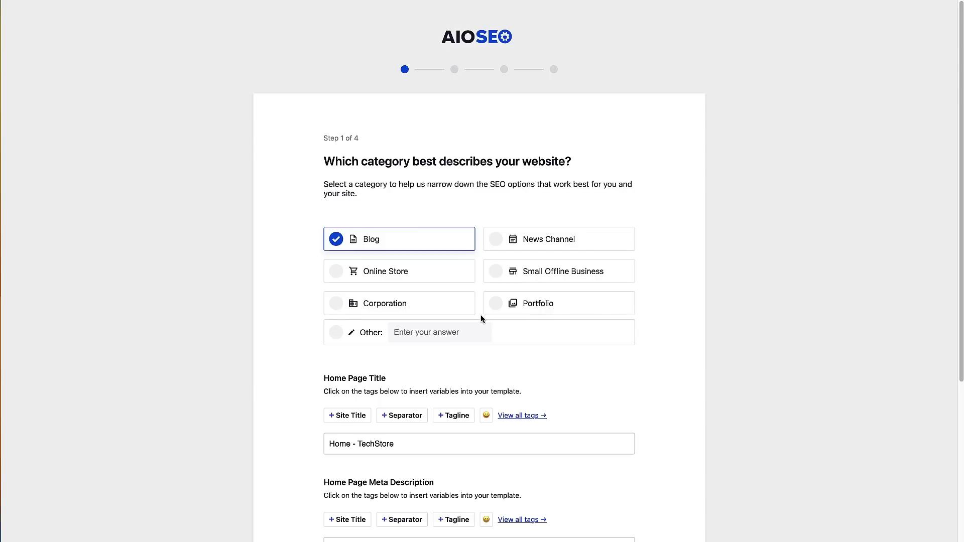
click(360, 271)
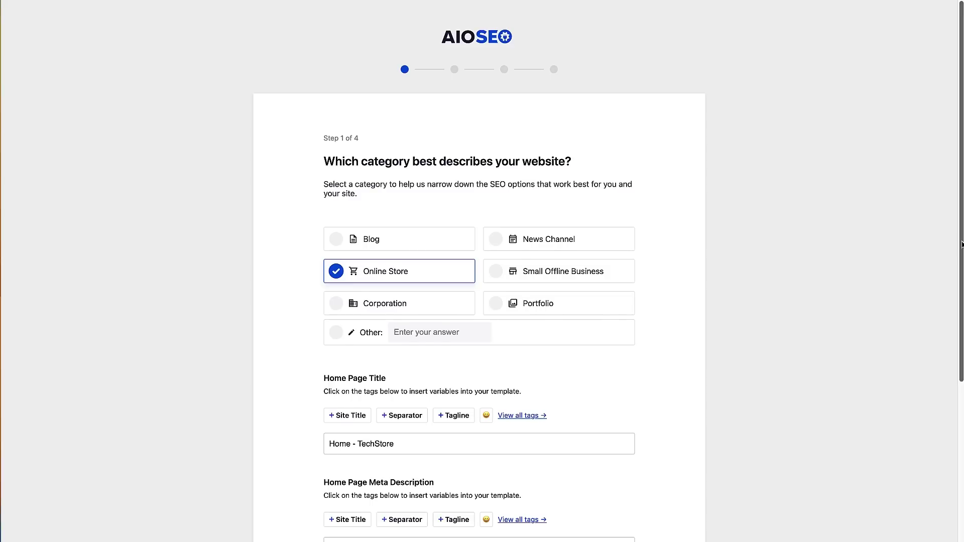
scroll(926, 341, down, 5)
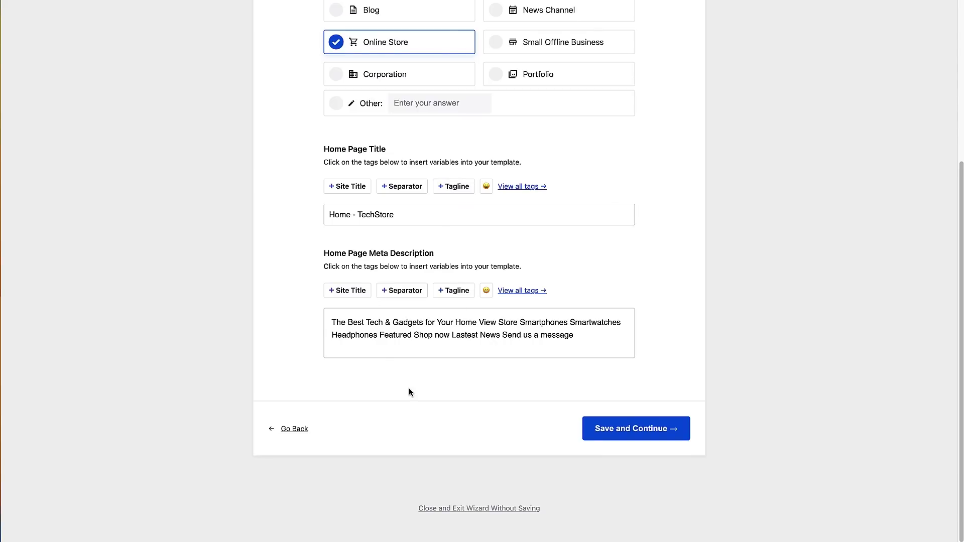
click(633, 435)
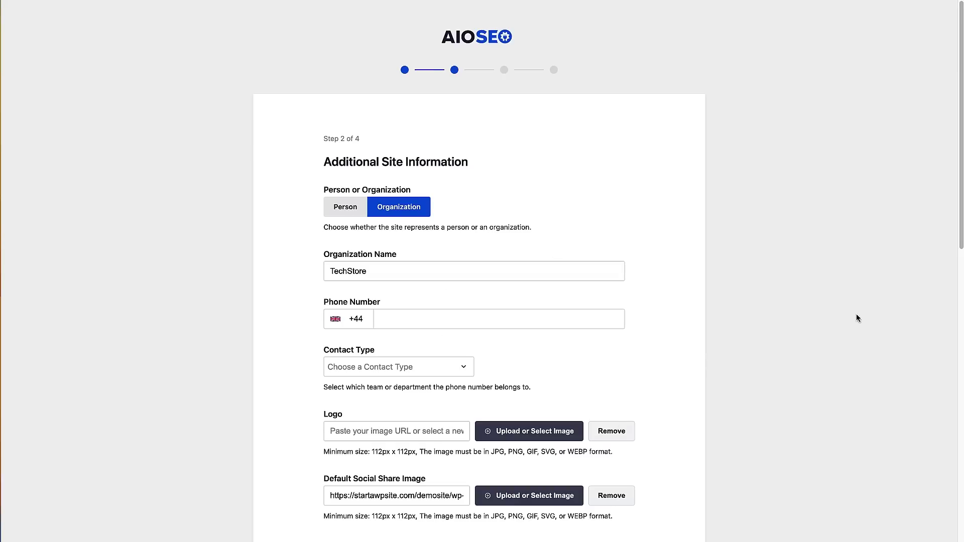
Step: Review the organization details and social profiles in the wizard and save them without changes
drag(961, 196, 959, 331)
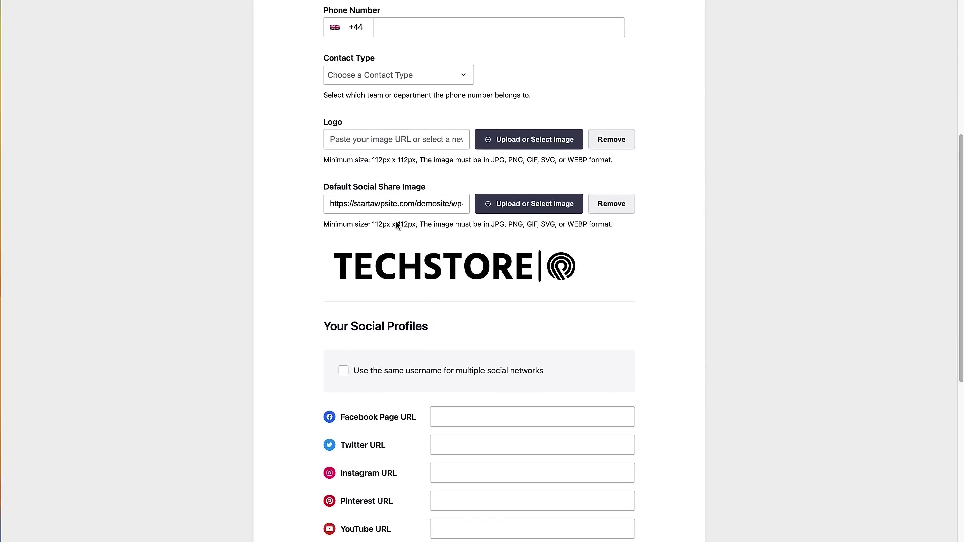
drag(960, 290, 951, 374)
scroll(951, 374, down, 3)
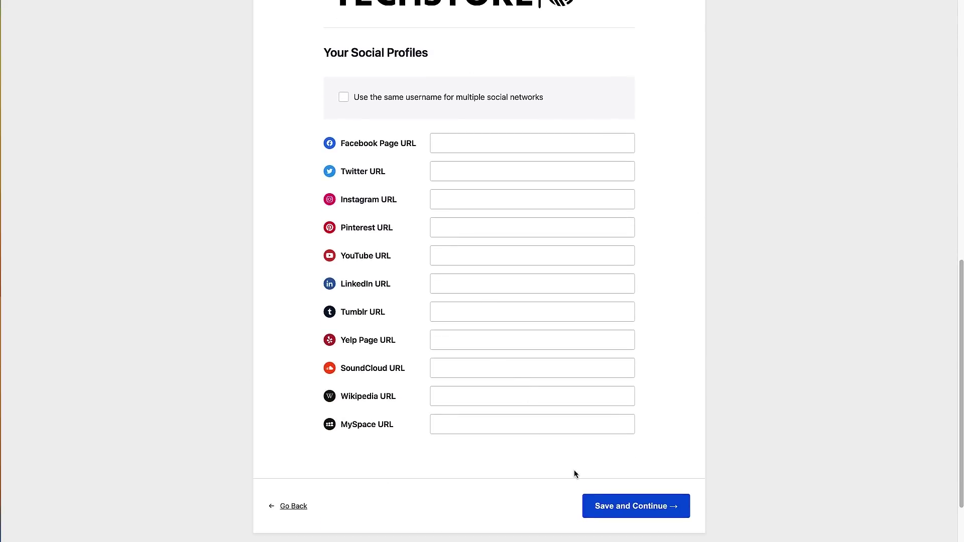
click(632, 516)
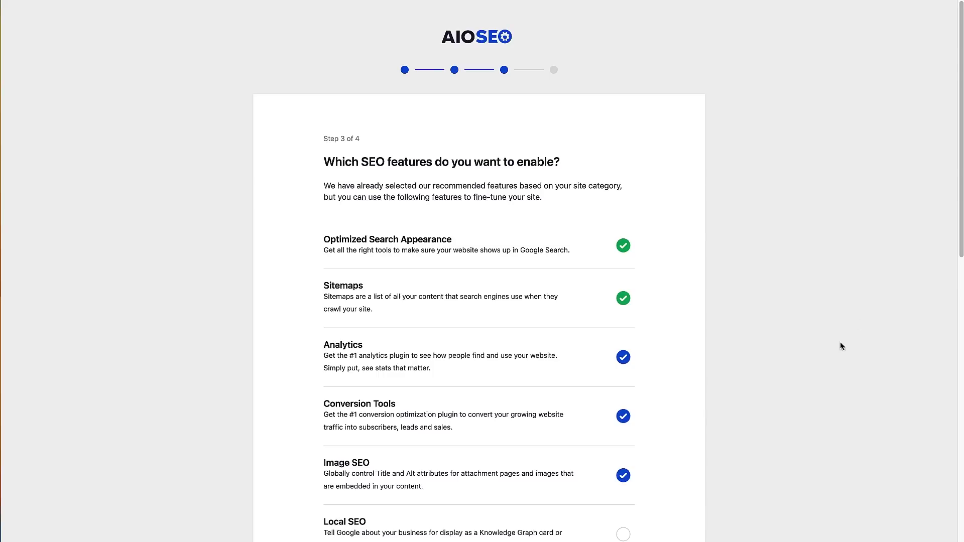
Step: Review the SEO features offered in the wizard and continue with the recommended selection
drag(961, 233, 939, 452)
scroll(929, 416, down, 3)
click(629, 420)
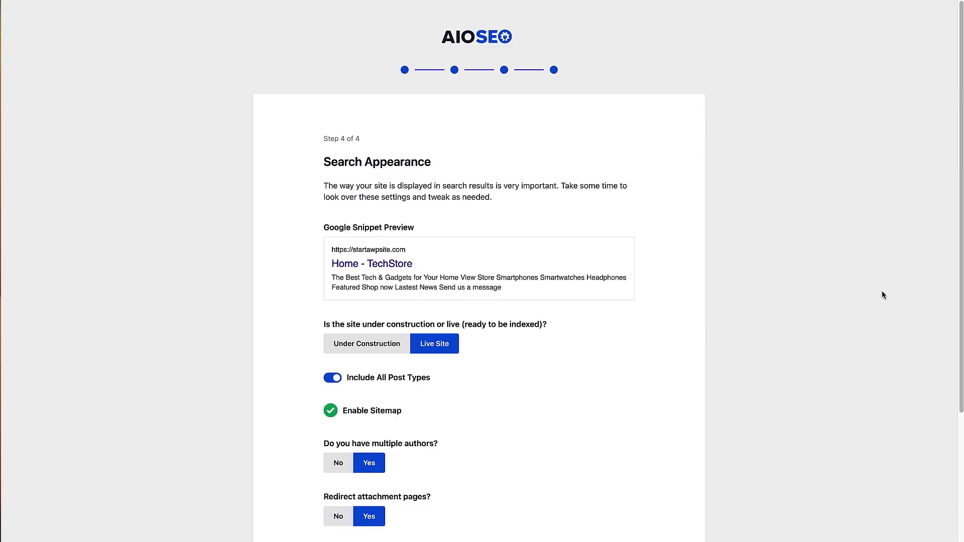
Step: Save the wizard's search appearance settings as they are and finish the setup, going to the AIOSEO dashboard
scroll(954, 241, down, 4)
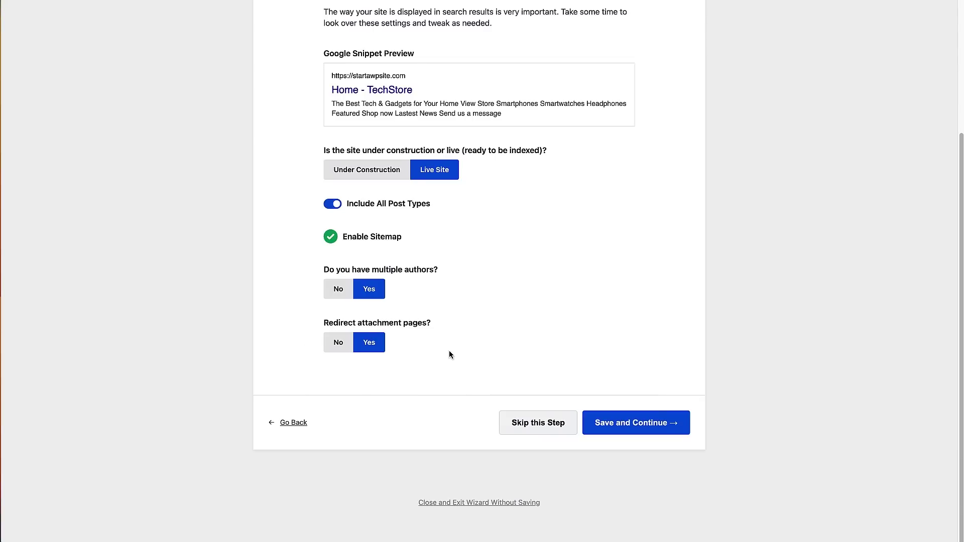
click(642, 424)
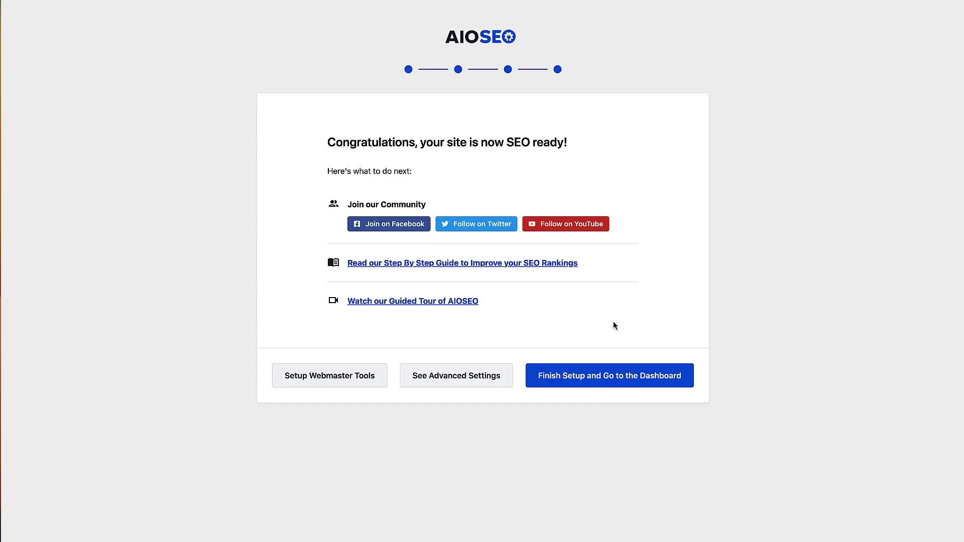
click(613, 383)
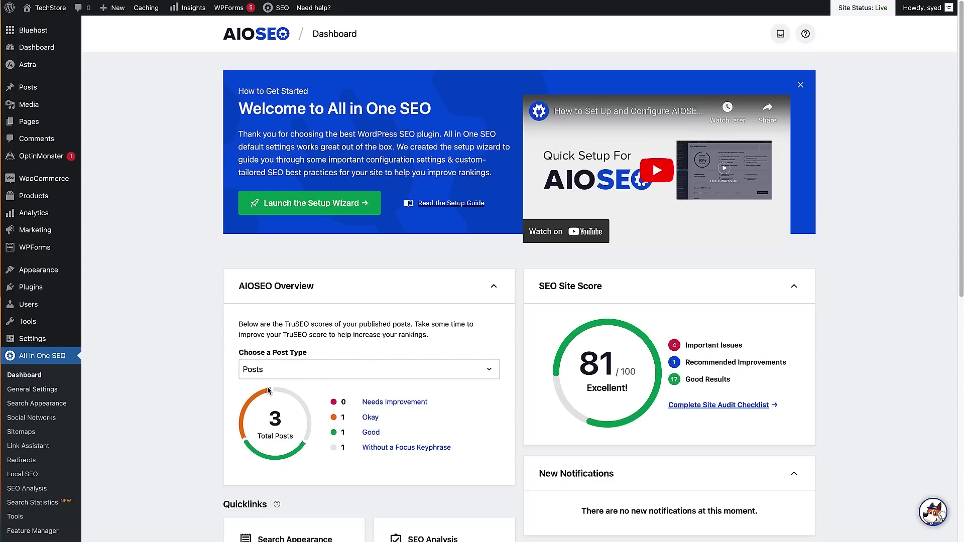
Step: Show the TruSEO scores for the Products post type and look through the quicklinks on the AIOSEO dashboard
click(286, 373)
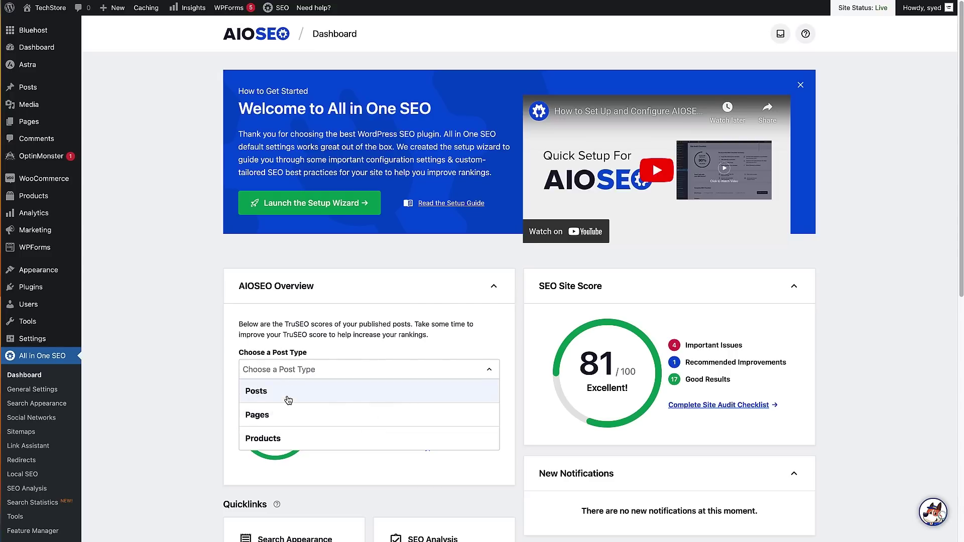
click(281, 438)
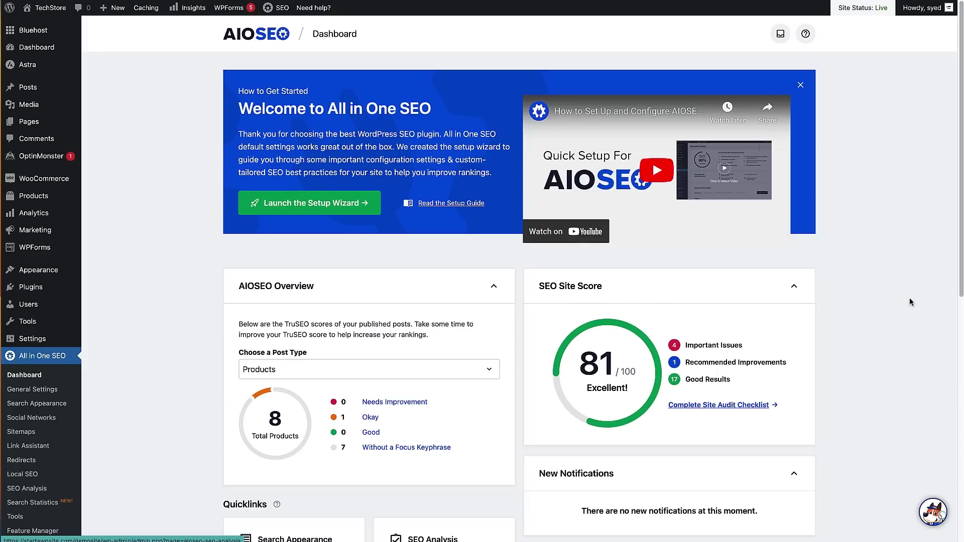
drag(960, 208, 943, 436)
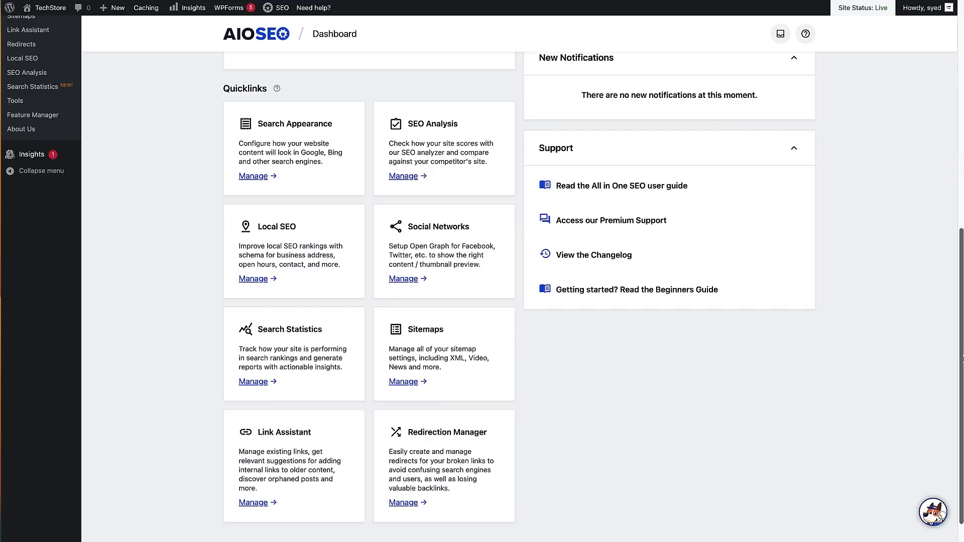
drag(961, 361, 961, 146)
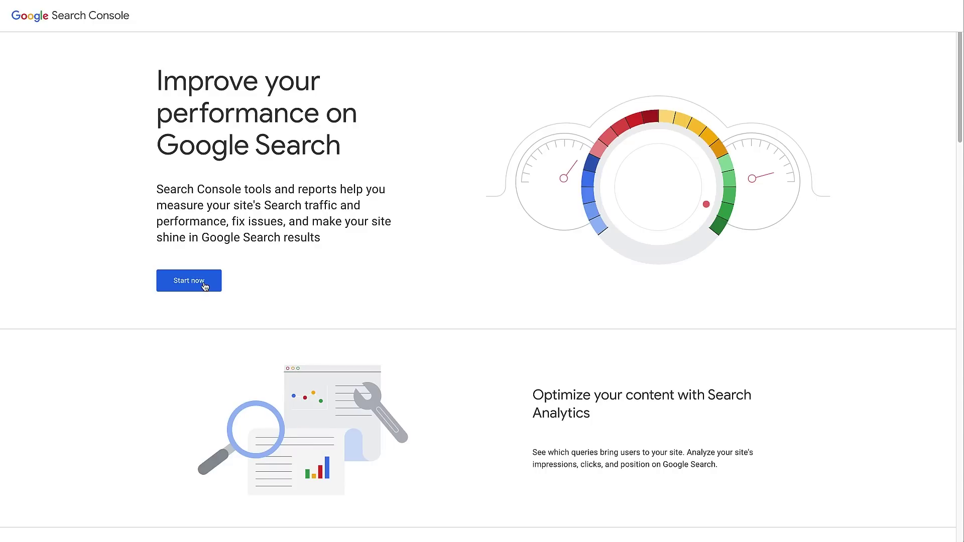
click(204, 285)
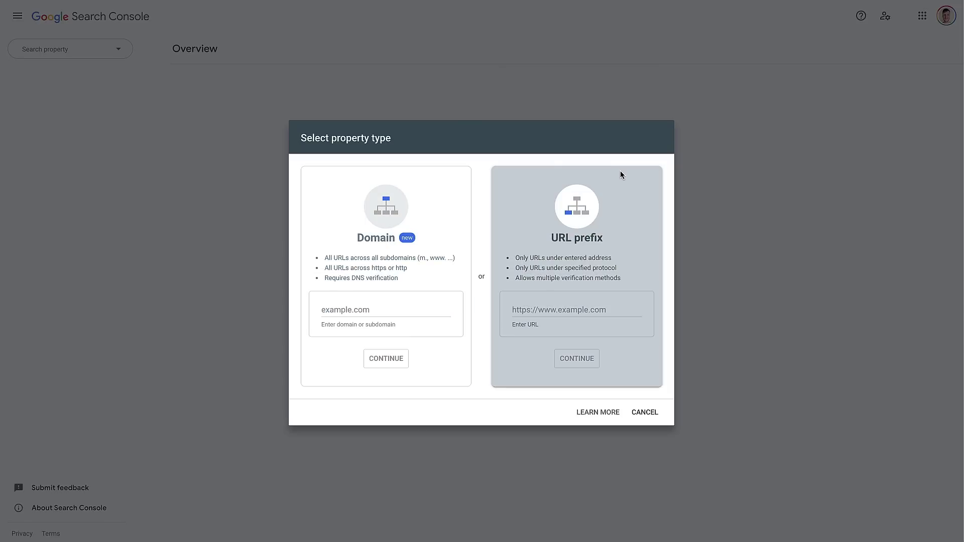
click(535, 312)
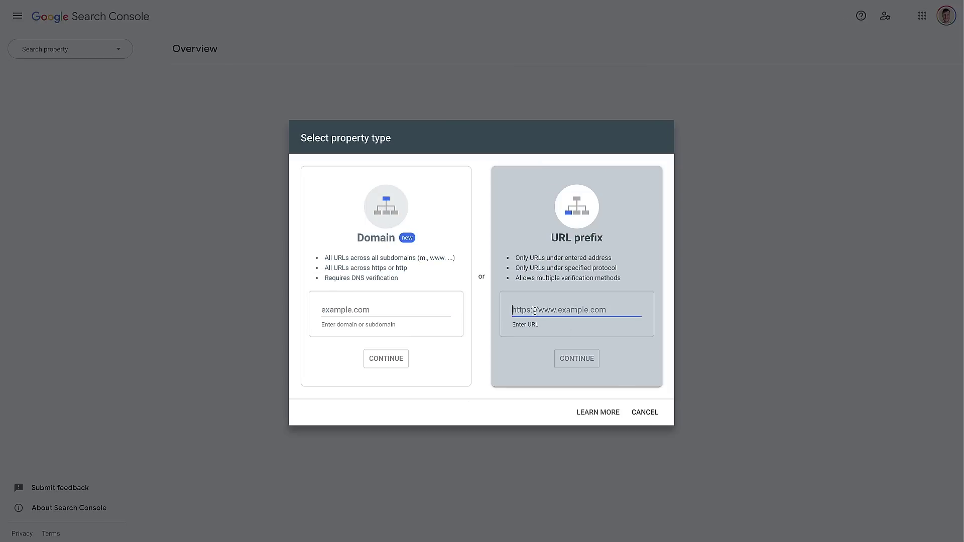
text(https://startawpsite.com/demosite)
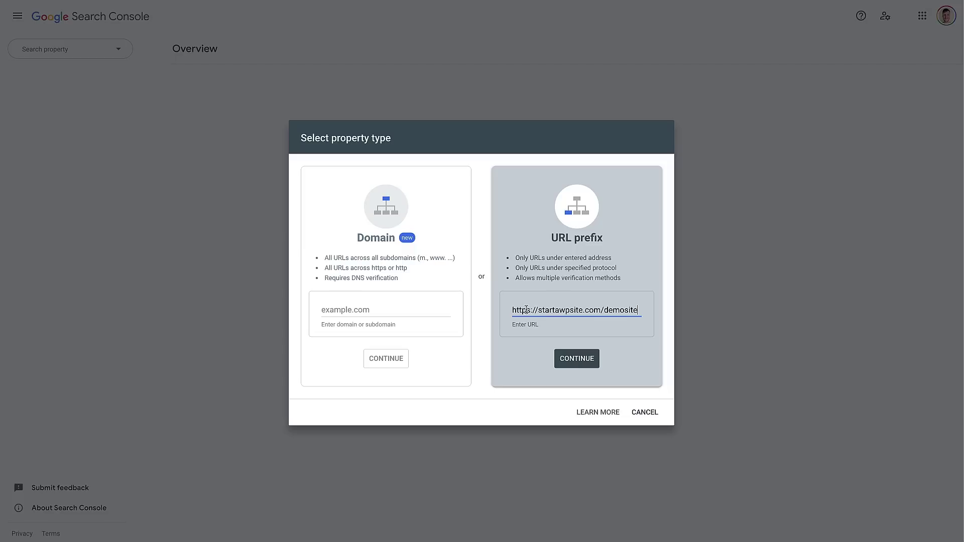
click(581, 368)
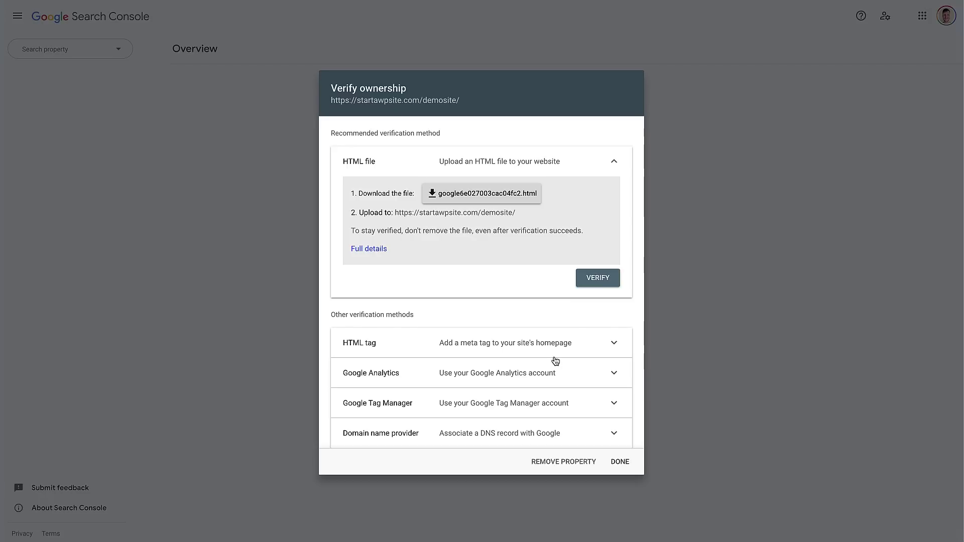
click(613, 345)
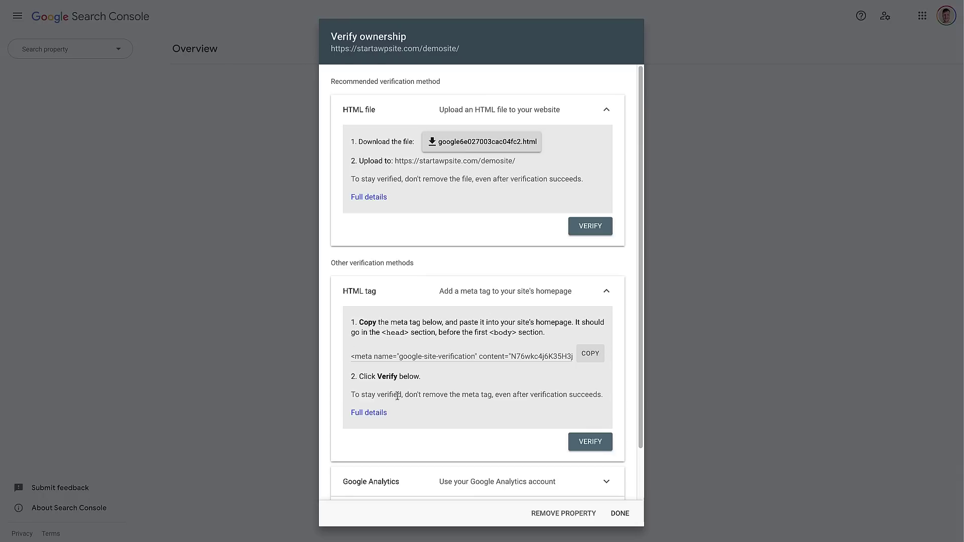
click(589, 360)
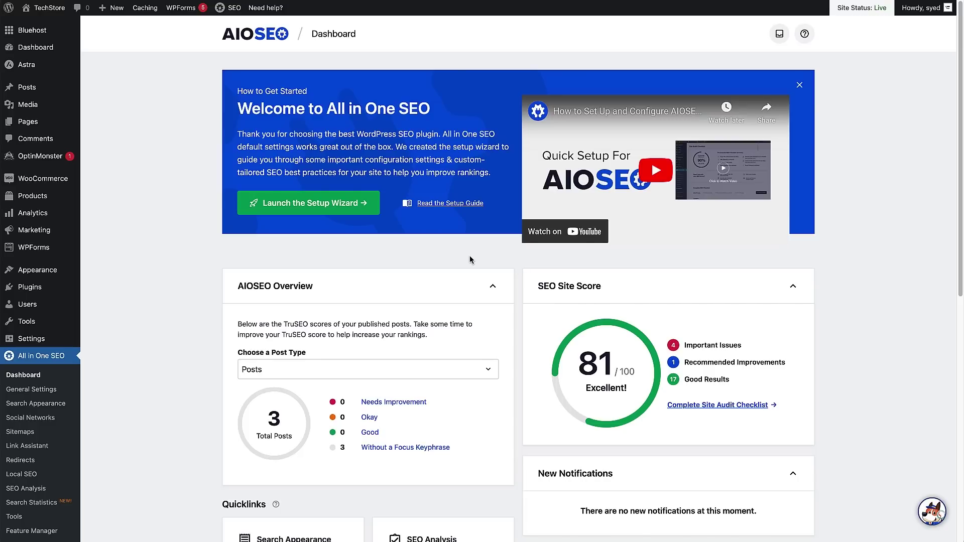
Step: In AIOSEO's webmaster tools settings, paste the copied Google verification code for Google Search Console and save the changes
click(28, 390)
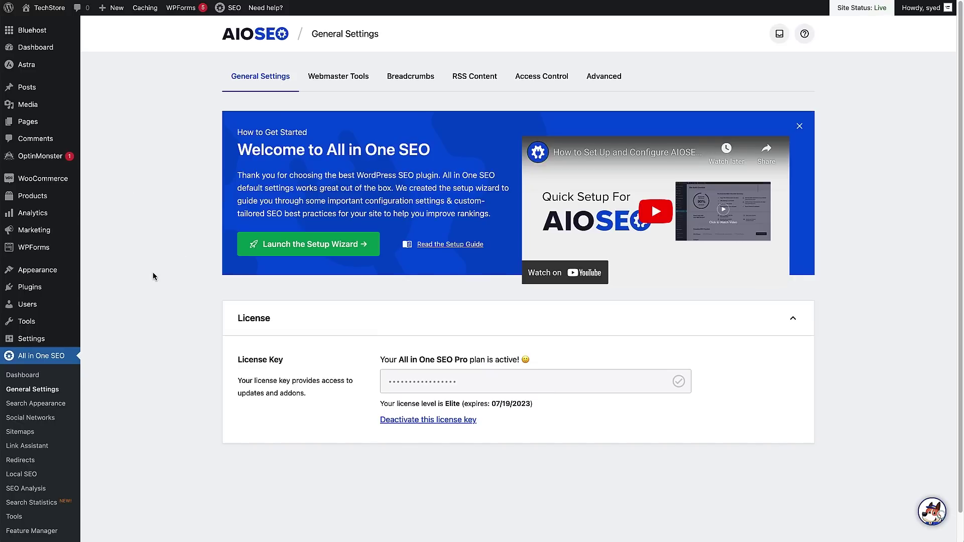
click(345, 81)
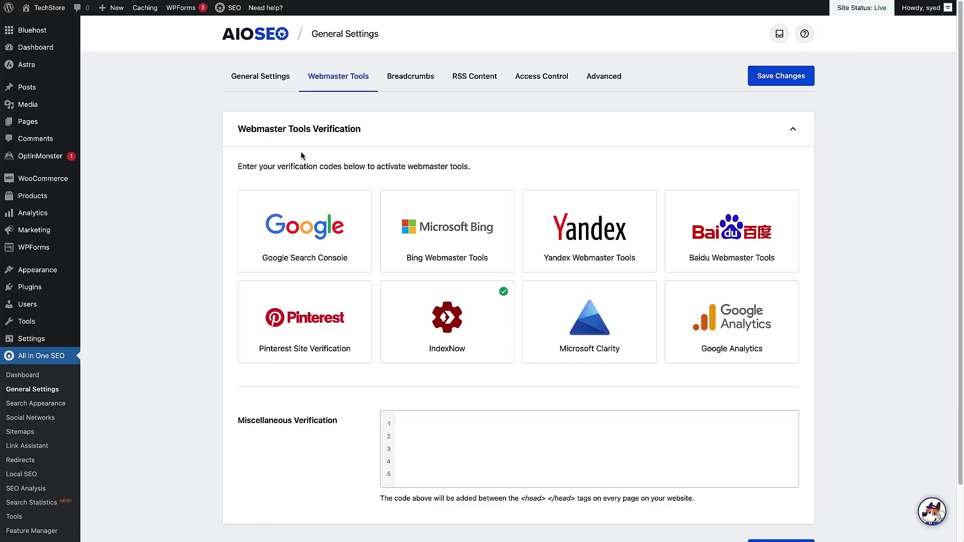
click(303, 238)
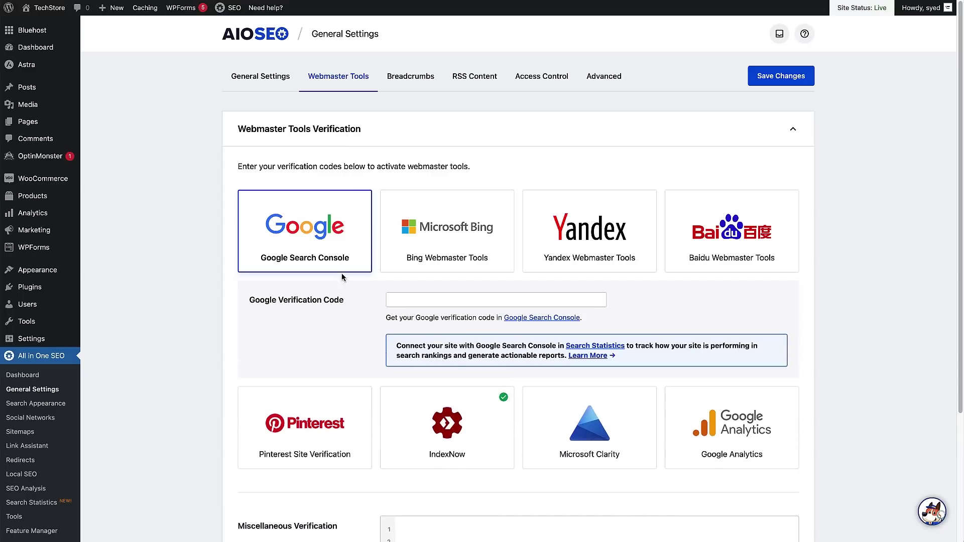
click(408, 304)
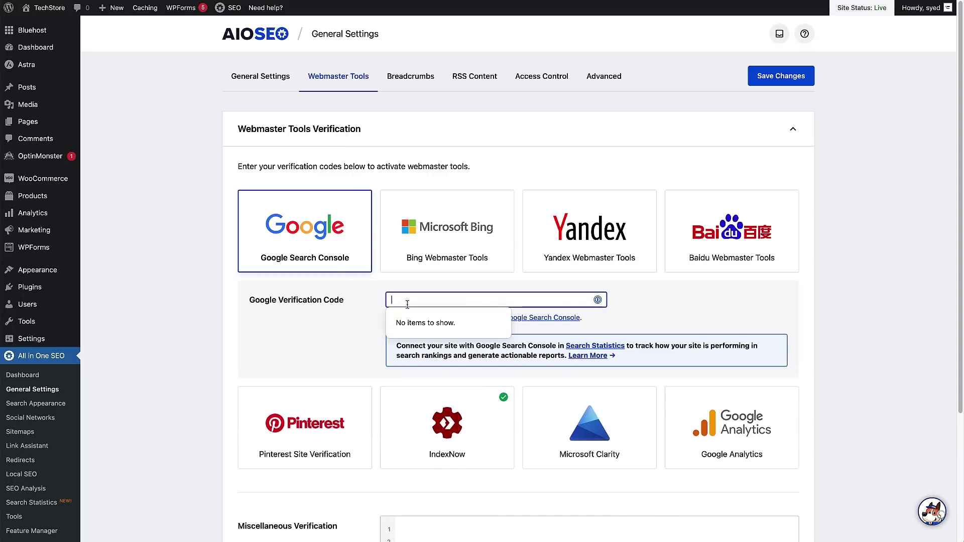
key(ctrl+v)
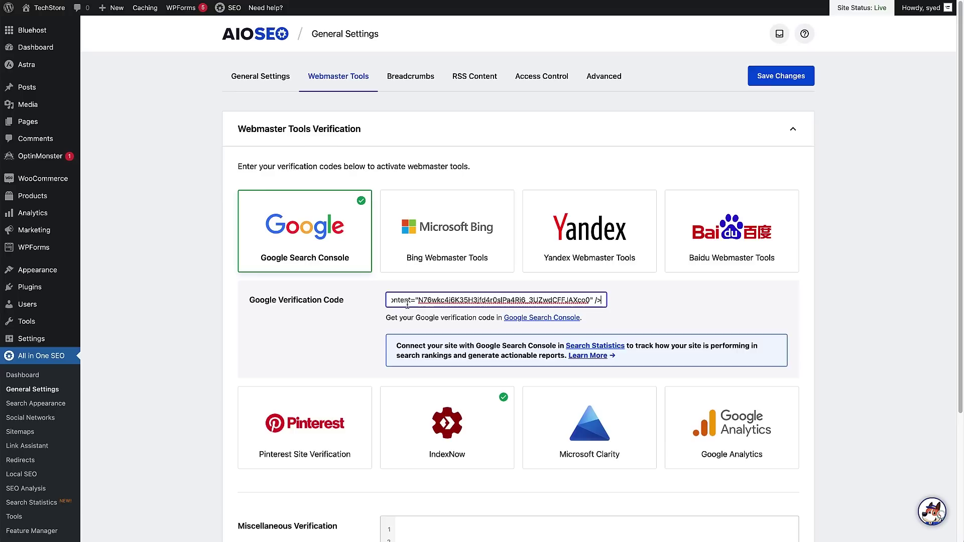
click(791, 76)
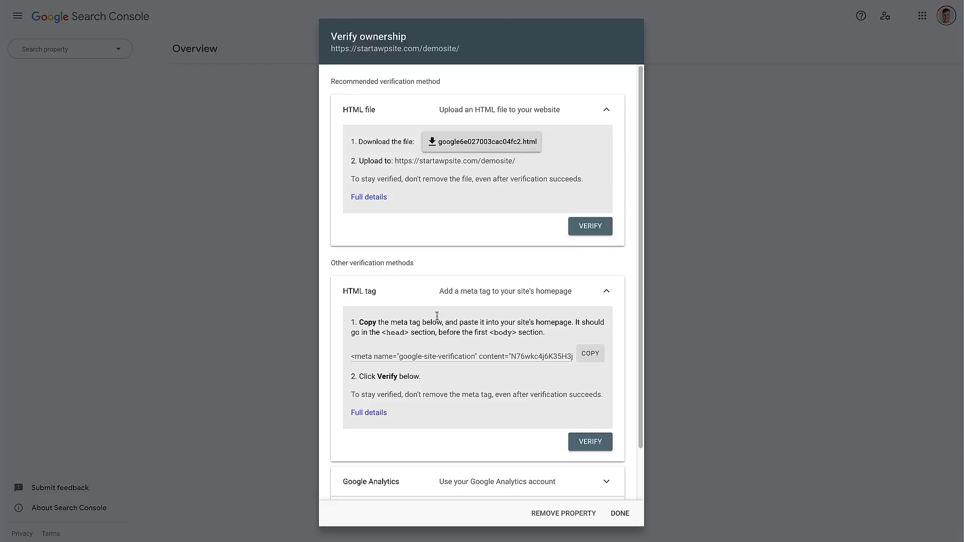
Step: Switch to Google Search Console, verify ownership of the property with the HTML tag method and go to the property
click(584, 450)
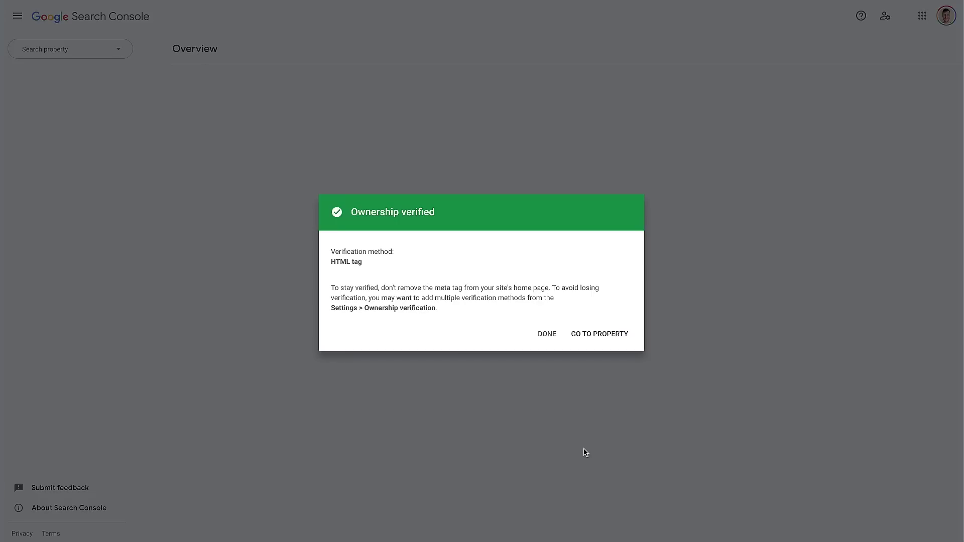
click(593, 336)
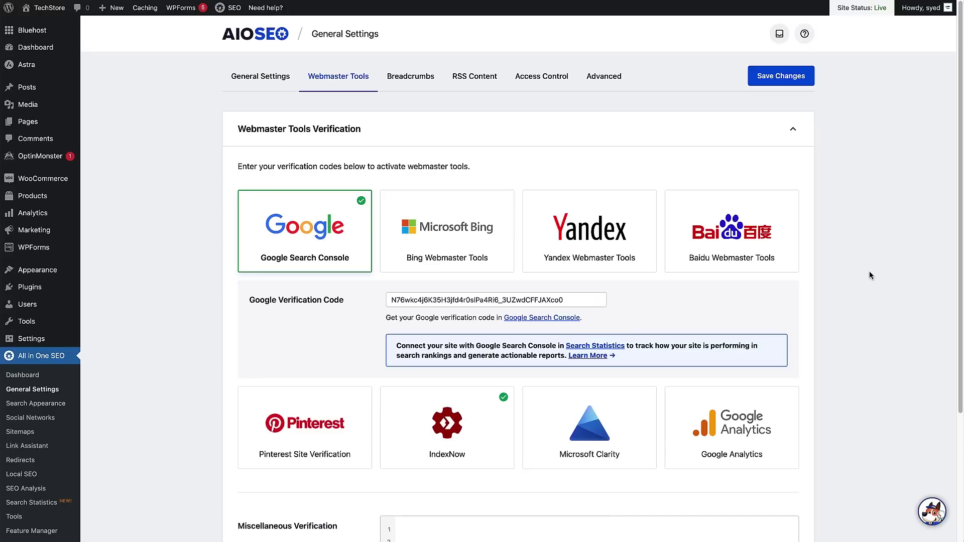
Step: Check AIOSEO's general sitemap settings and submit sitemap.xml as a new sitemap in Google Search Console
click(16, 433)
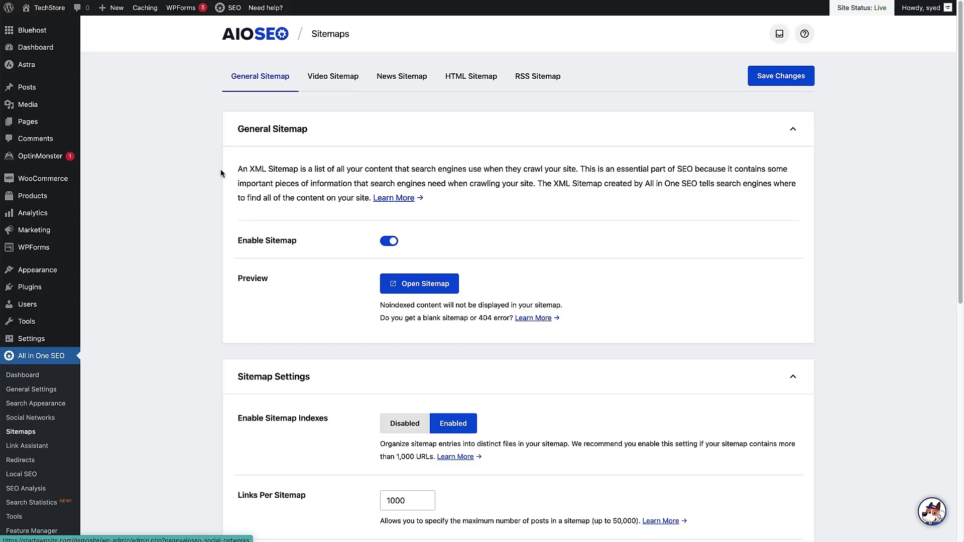
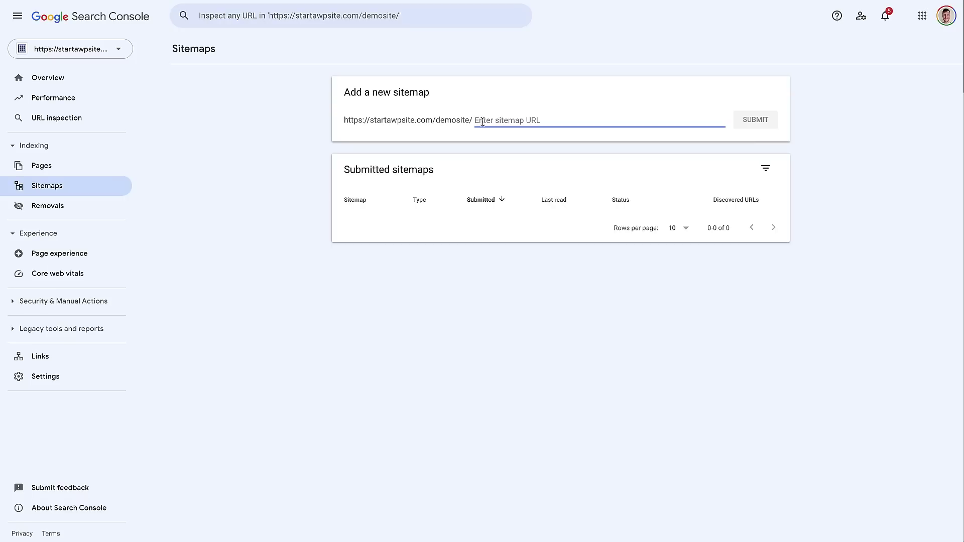
text(sitemap.xml)
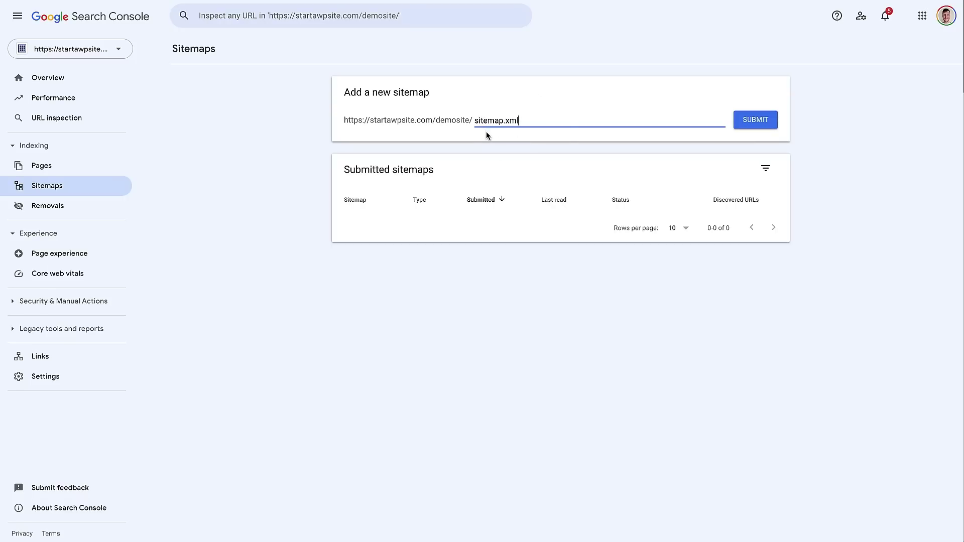
click(750, 124)
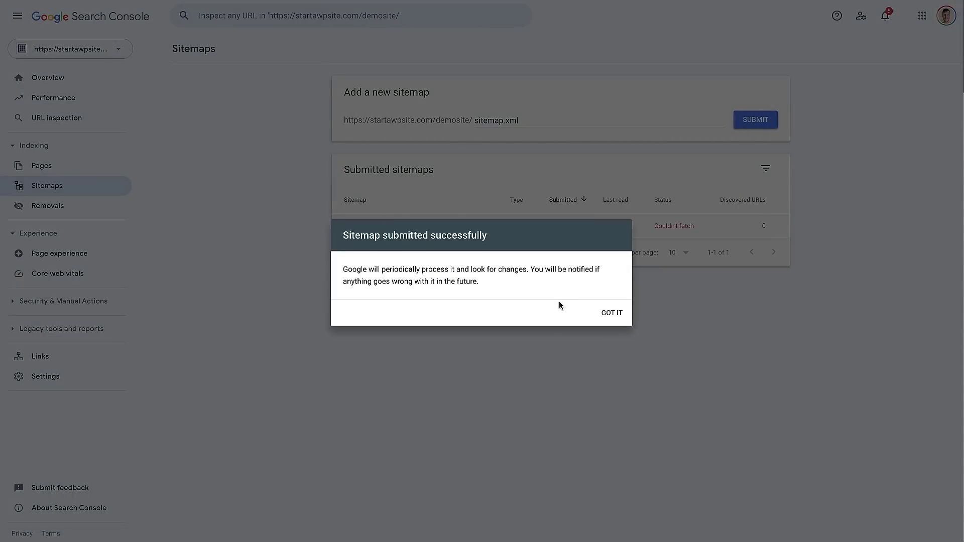
click(610, 314)
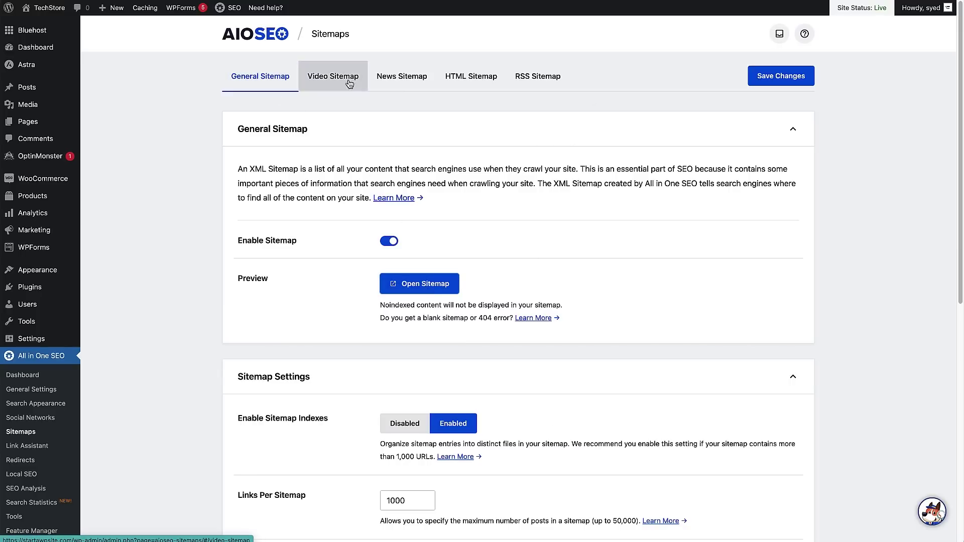
Step: Open the RSS sitemap from AIOSEO's sitemap settings and copy the file name sitemap.rss from its URL
click(539, 85)
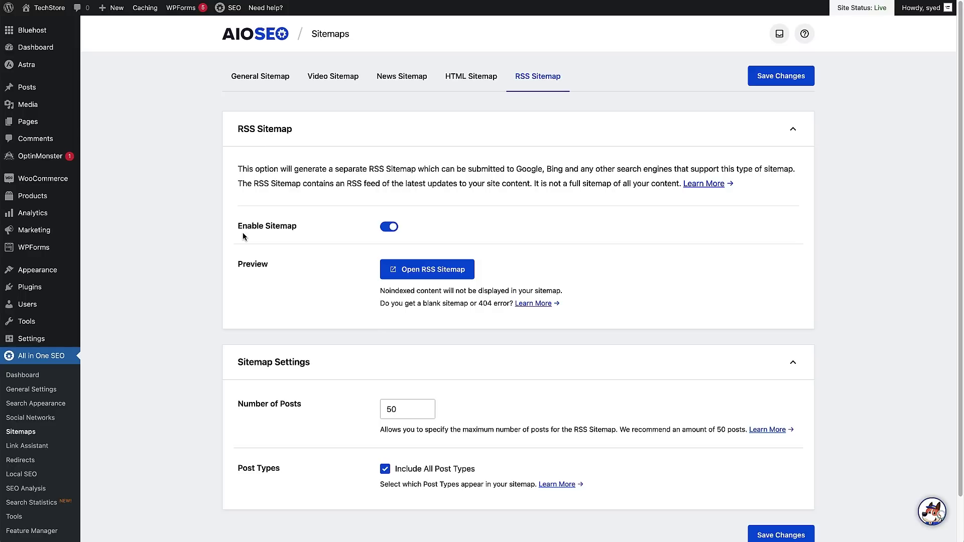
click(414, 270)
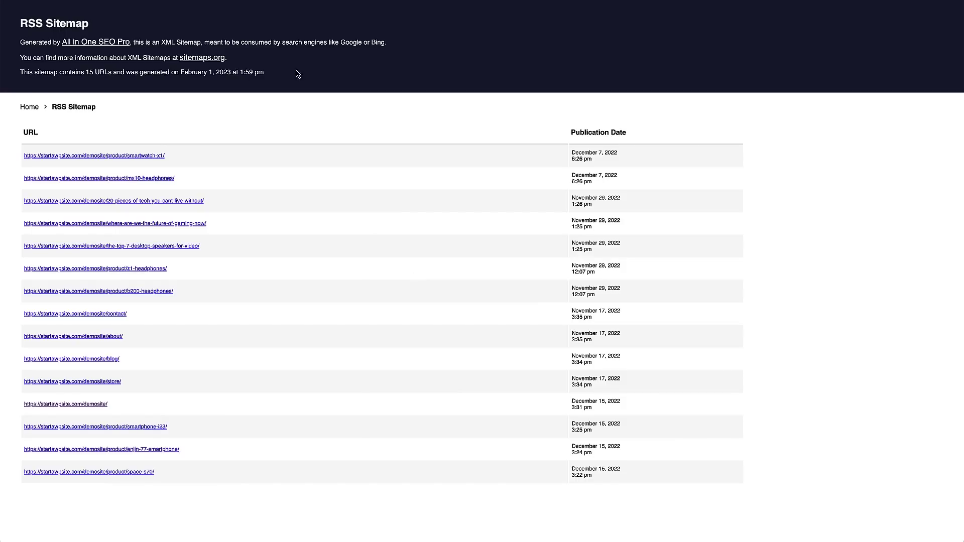
click(399, 275)
click(396, 272)
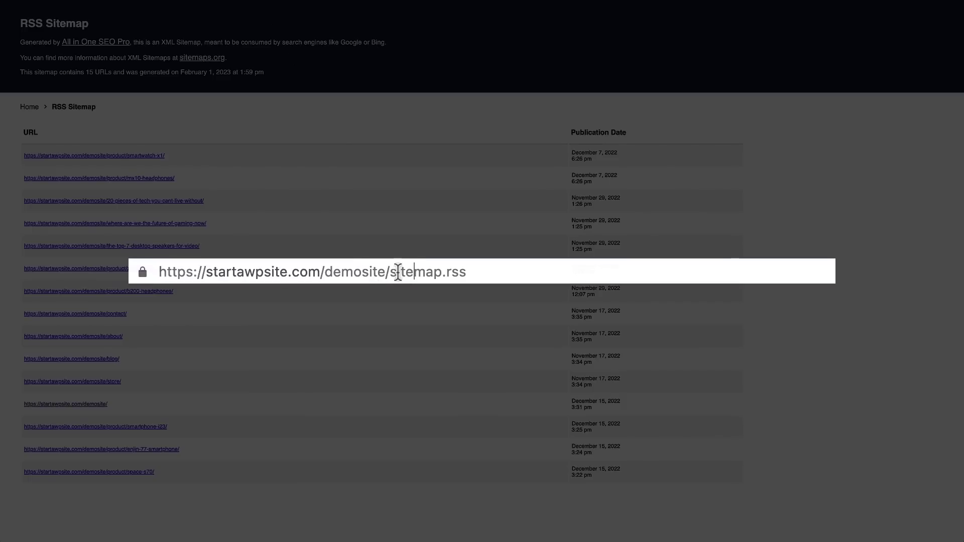
drag(392, 272, 564, 270)
key(ctrl+c)
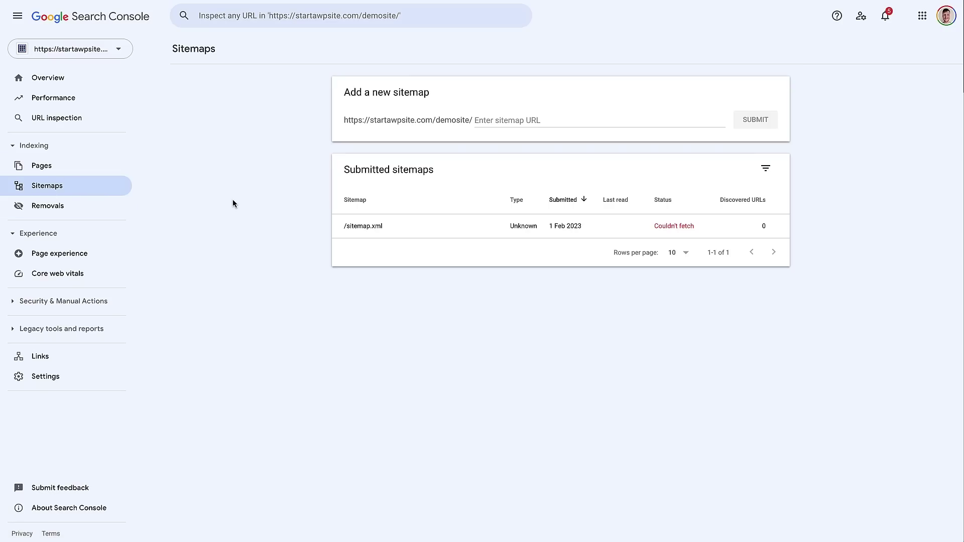
Step: Submit the copied sitemap.rss as a new sitemap in Google Search Console and dismiss the confirmation
click(486, 121)
key(ctrl+v)
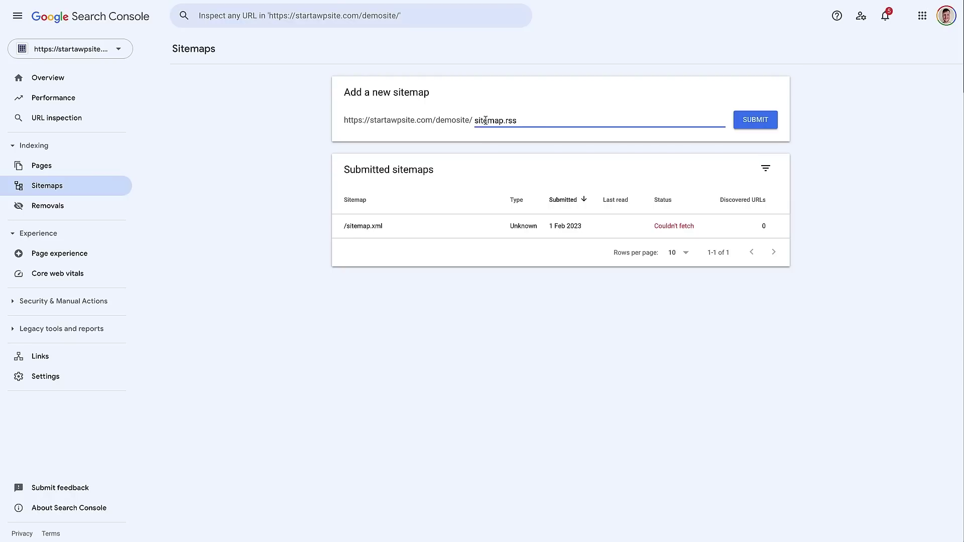
click(754, 120)
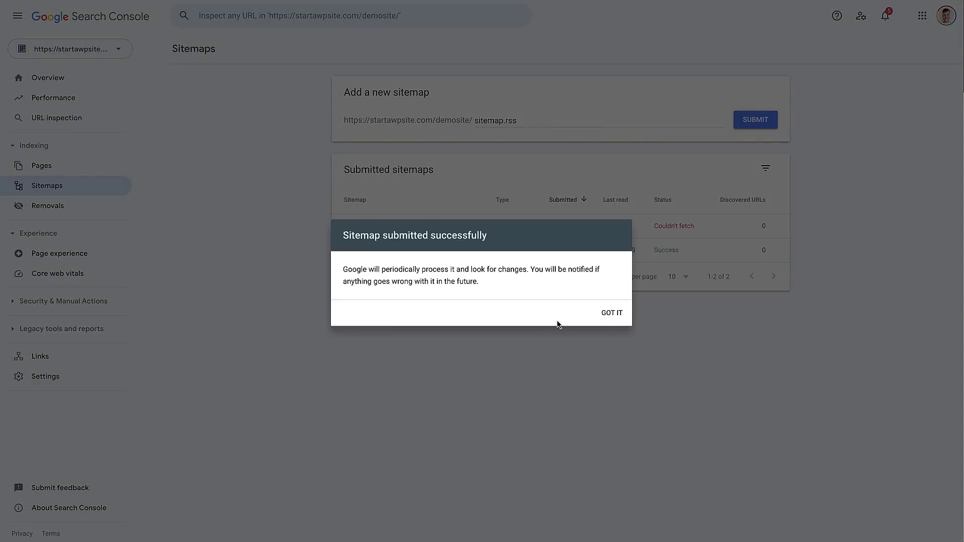
click(612, 314)
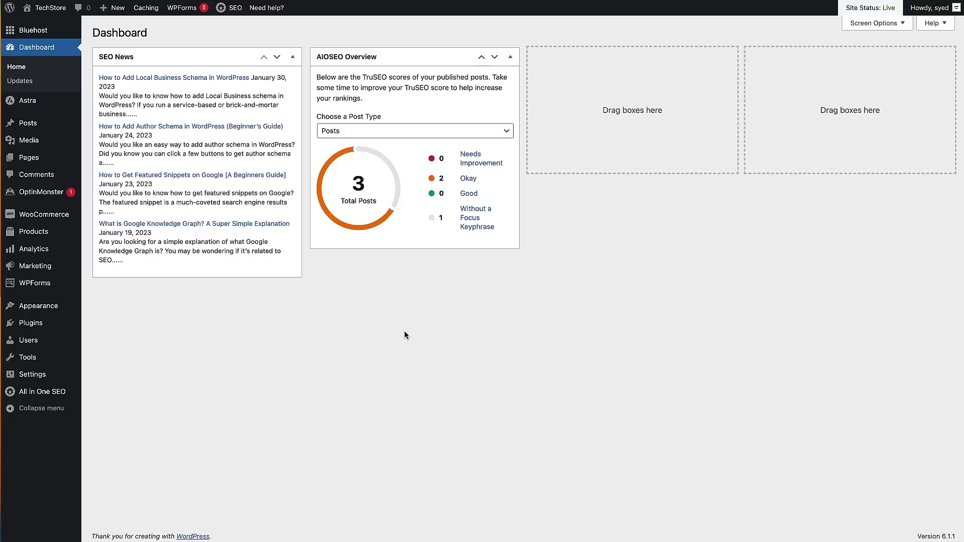
Step: Open the post "The Top 7 Desktop Speakers For Video" for editing in WordPress and highlight "Top 7 Desktop Speakers" in its title
click(24, 129)
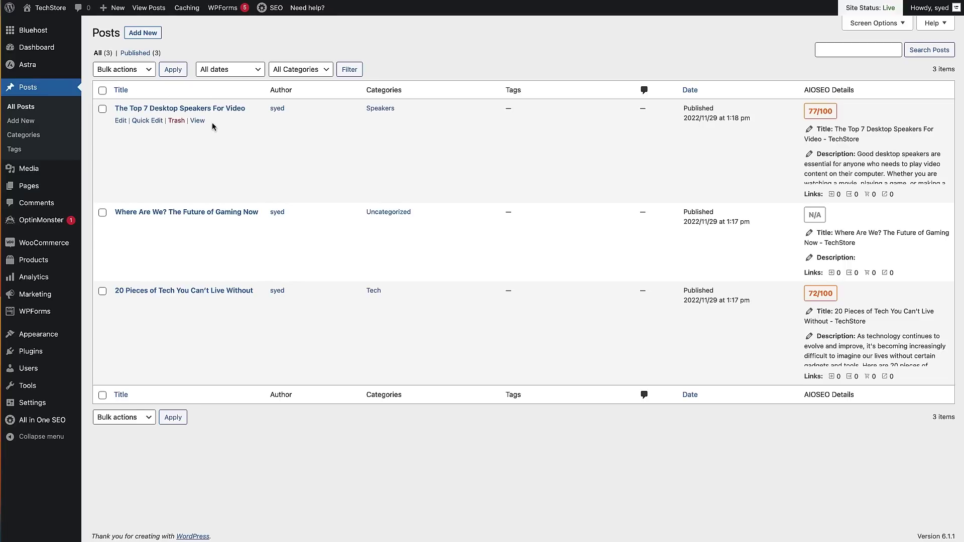
click(154, 110)
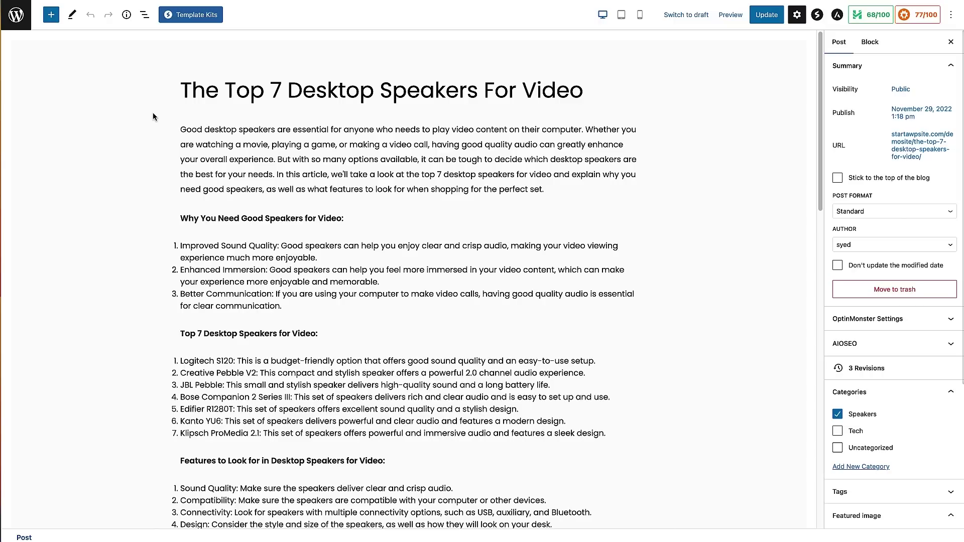
drag(225, 88, 477, 88)
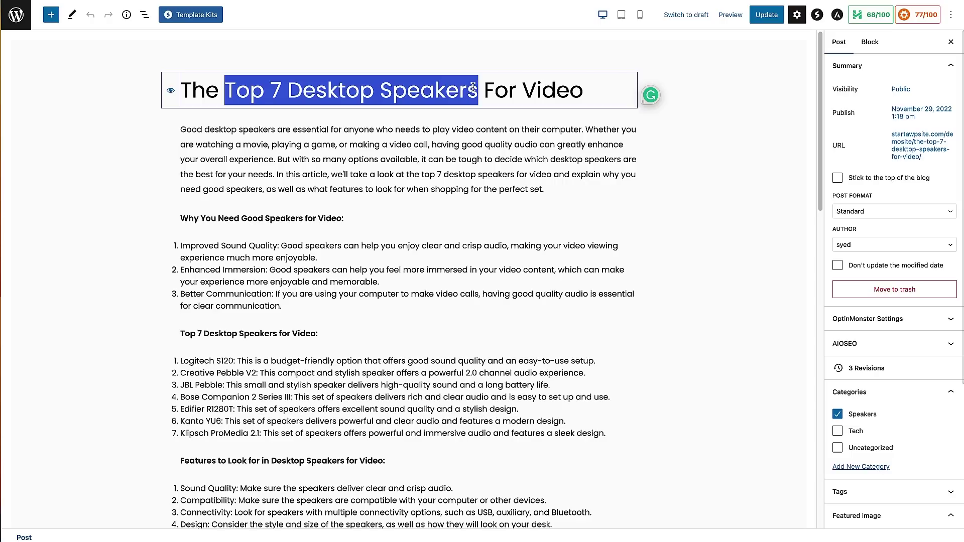
click(601, 223)
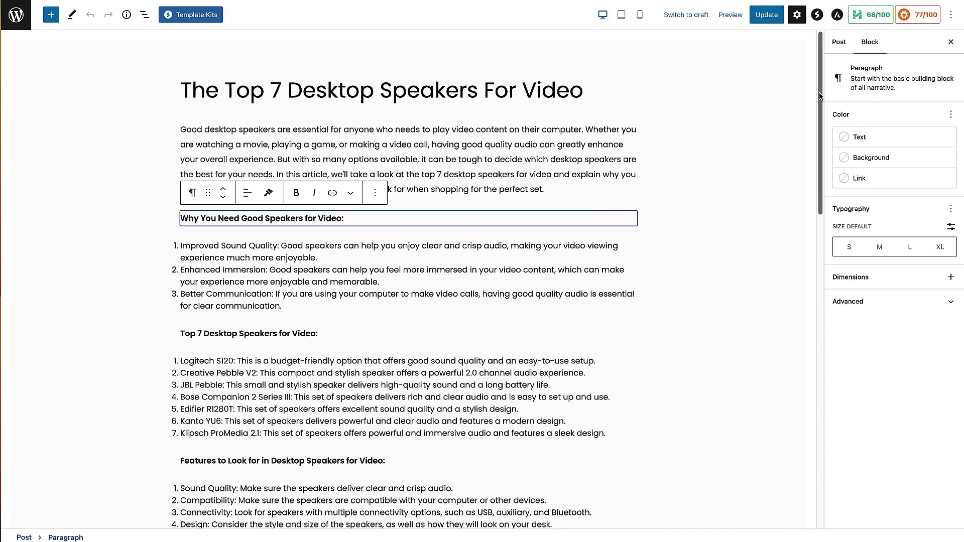
Step: Set the meta description to "Good desktop speakers are essential for anyone who needs to play video content on their computer. Here are our top 7 desktop speakers for video."
scroll(814, 156, down, 3)
scroll(814, 156, down, 8)
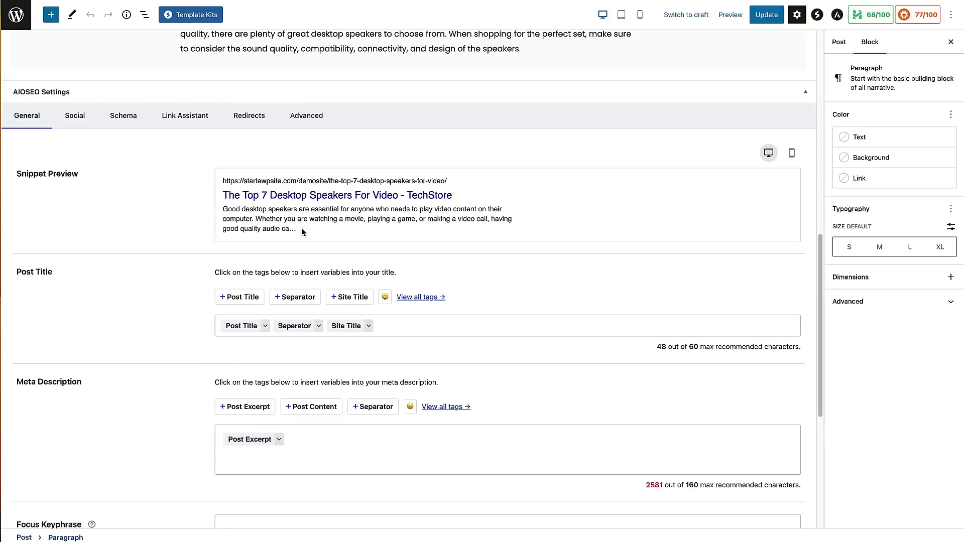
click(321, 442)
key(BackSpace)
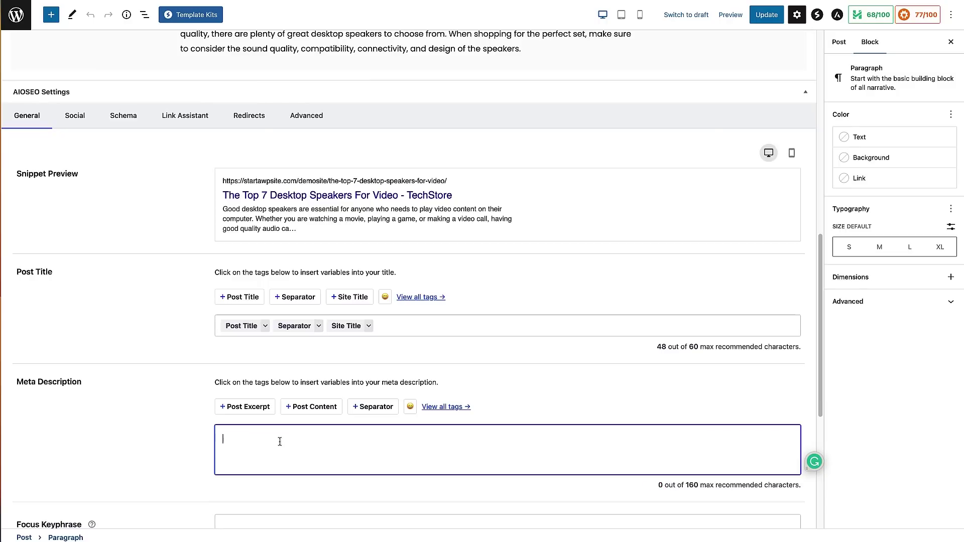
text(Good desktop speakers are essential for anyone who needs to play video content on their computer. Here are our top 7 desktop speakers for video.)
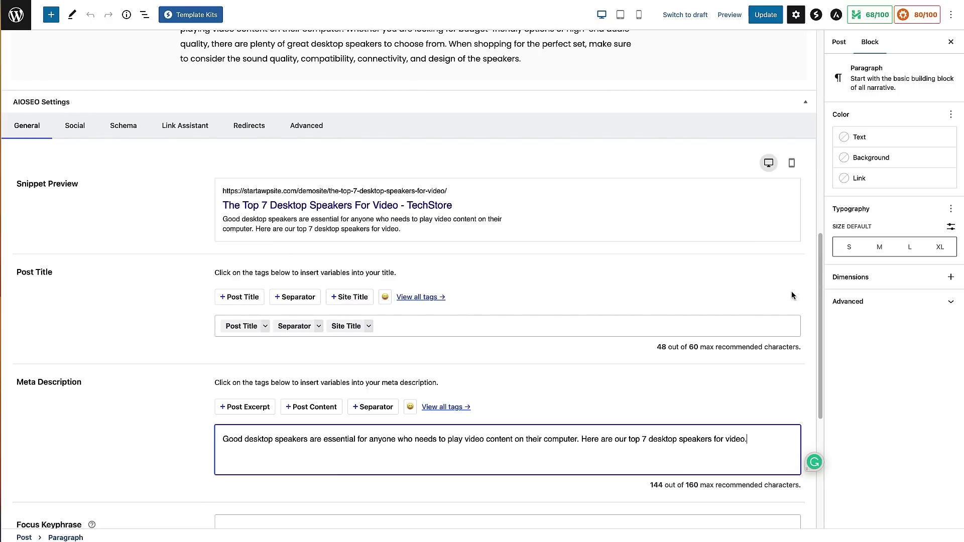
Step: Copy "top 7 desktop speakers" from the meta description and add it as the post's focus keyphrase
click(820, 296)
scroll(819, 296, down, 5)
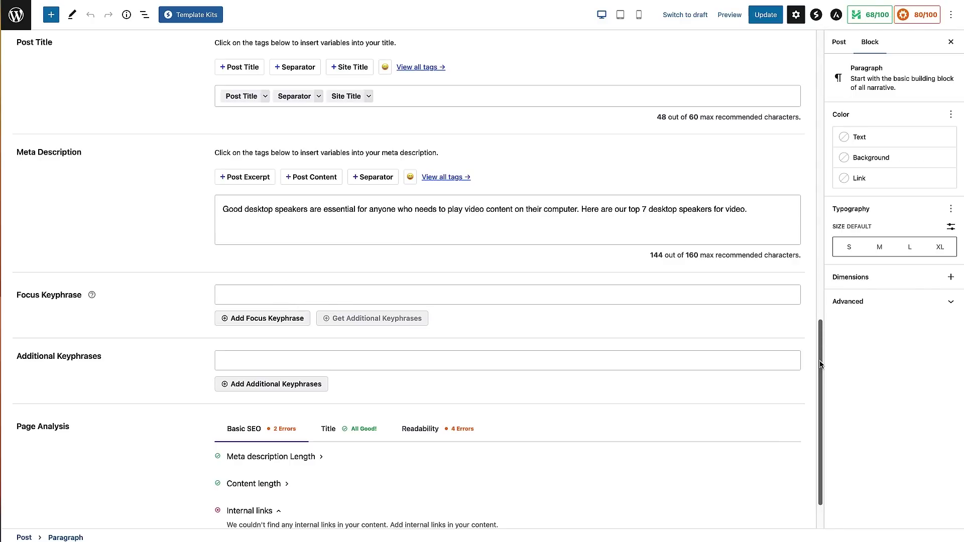
drag(629, 209, 712, 210)
key(super+c)
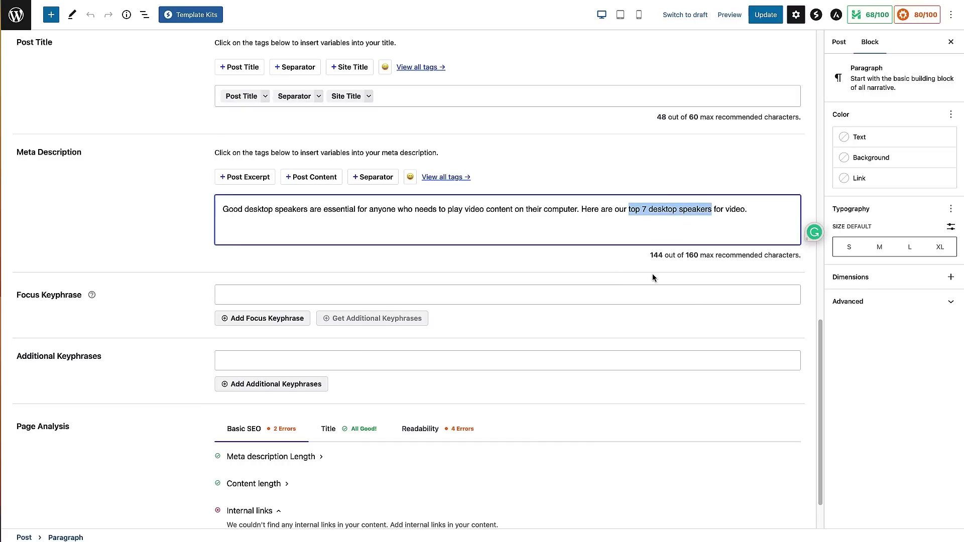
click(237, 296)
key(super+v)
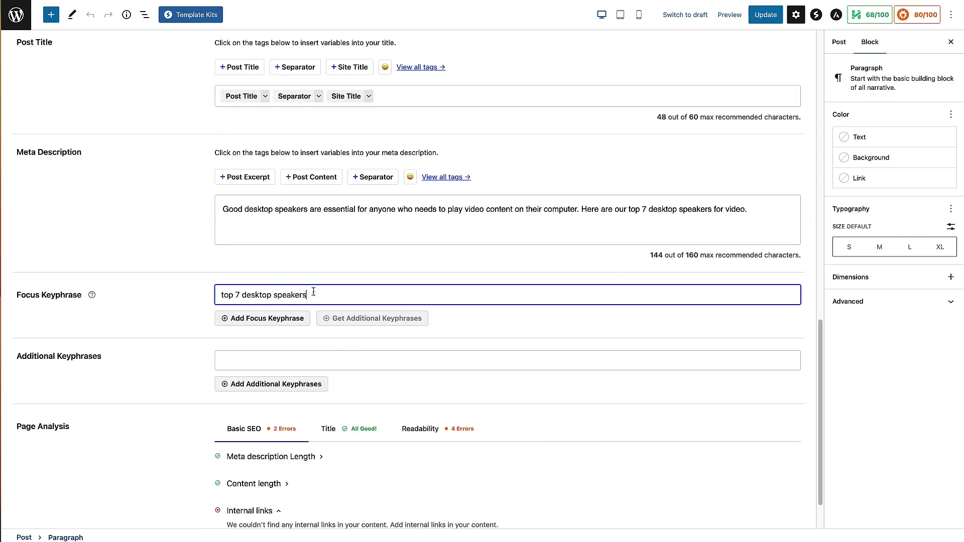
click(257, 321)
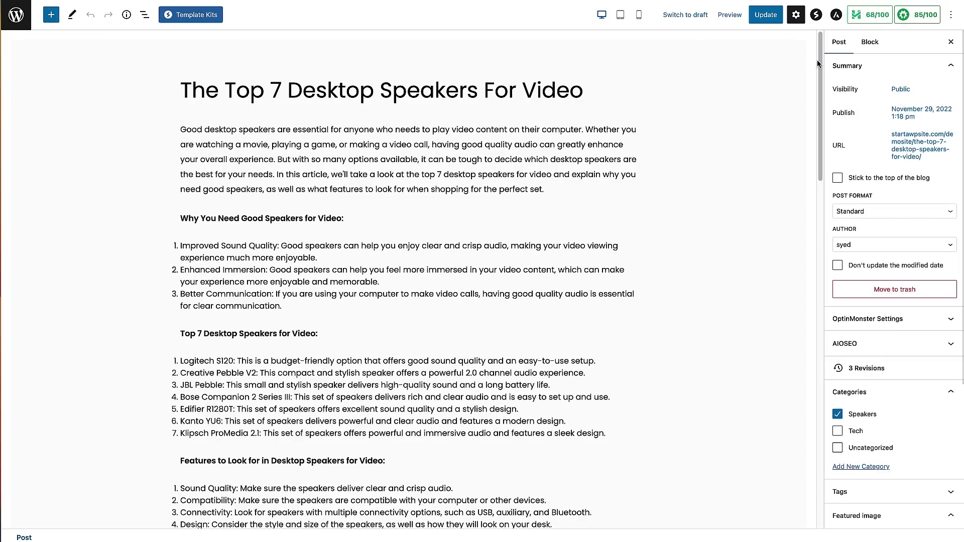
Step: Examine the Basic SEO page analysis of the post, including its internal and external links checks, and return to the content
drag(820, 63, 823, 460)
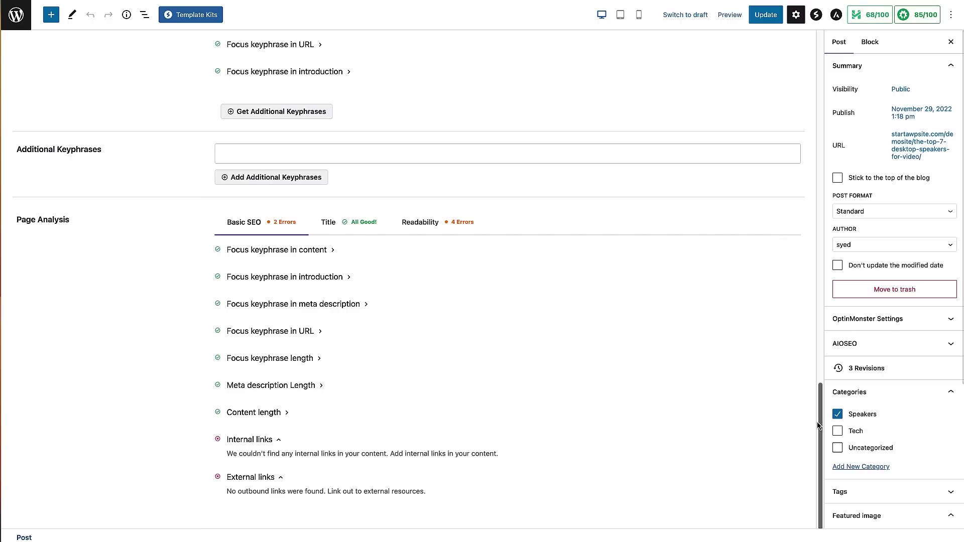
drag(818, 478, 793, 26)
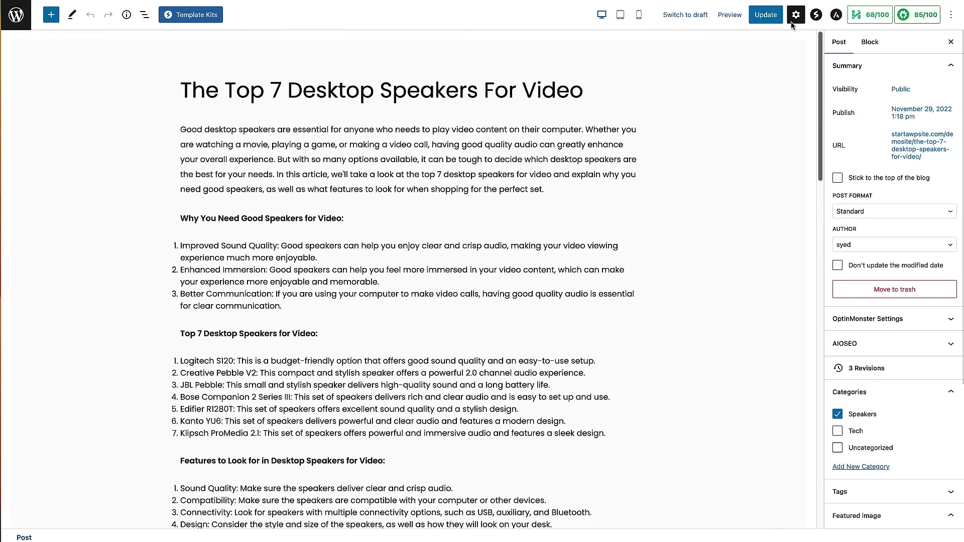
click(701, 294)
click(603, 351)
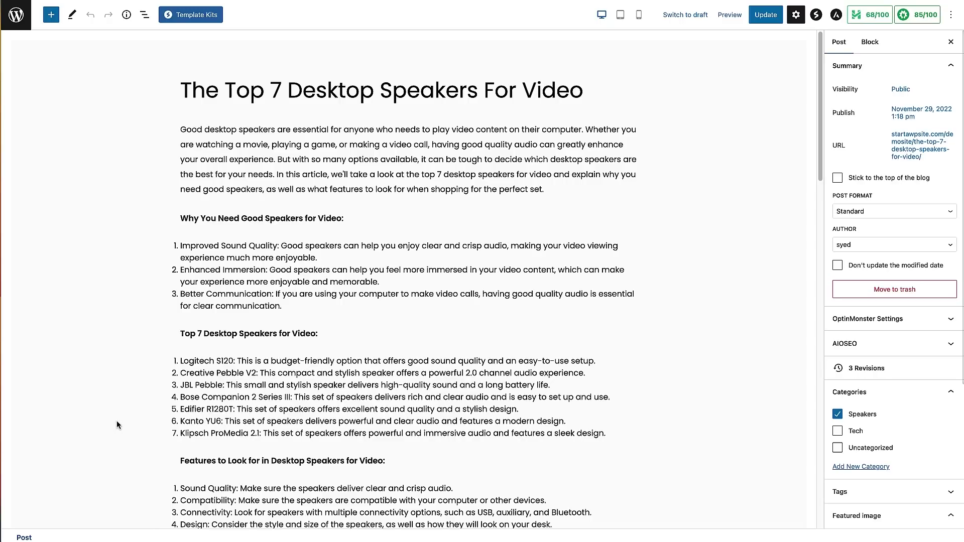
Step: Link the text "Logitech S120" in the speaker list to the Logitech S120 product page and update the post
click(233, 361)
drag(233, 361, 176, 364)
mouse_move(207, 365)
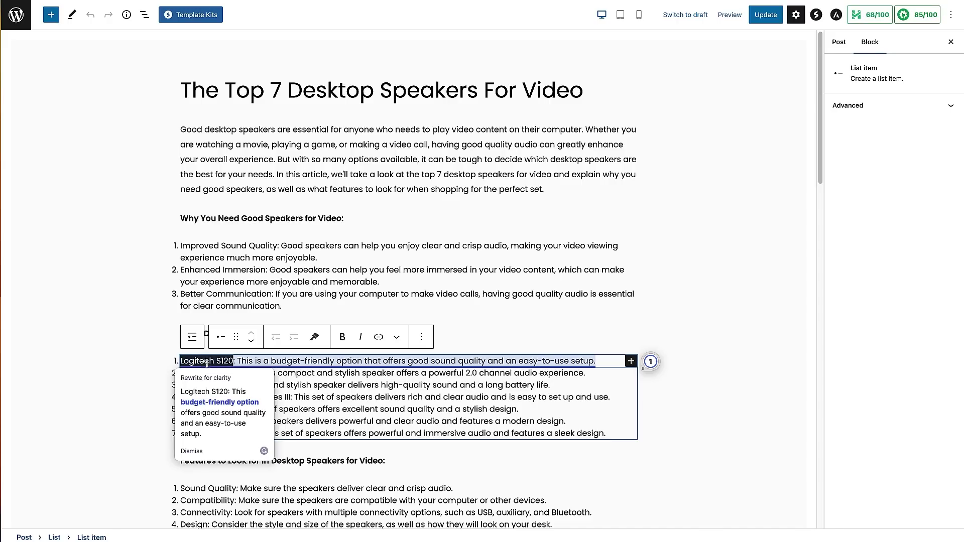
click(378, 339)
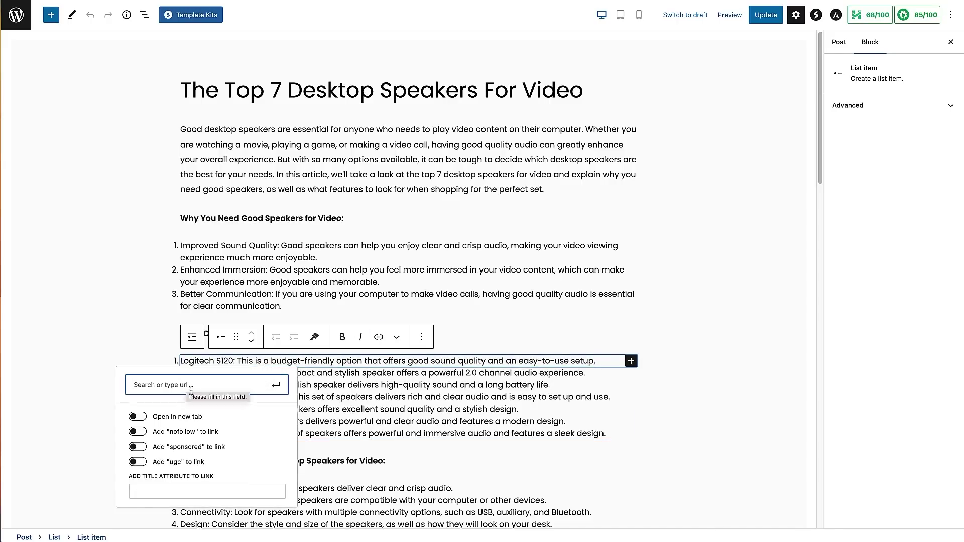
click(201, 390)
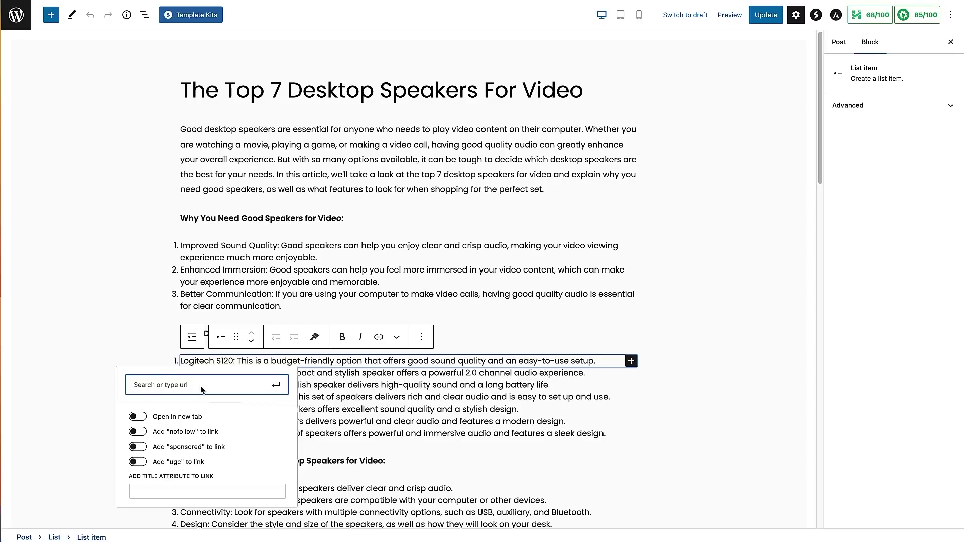
text(logitech)
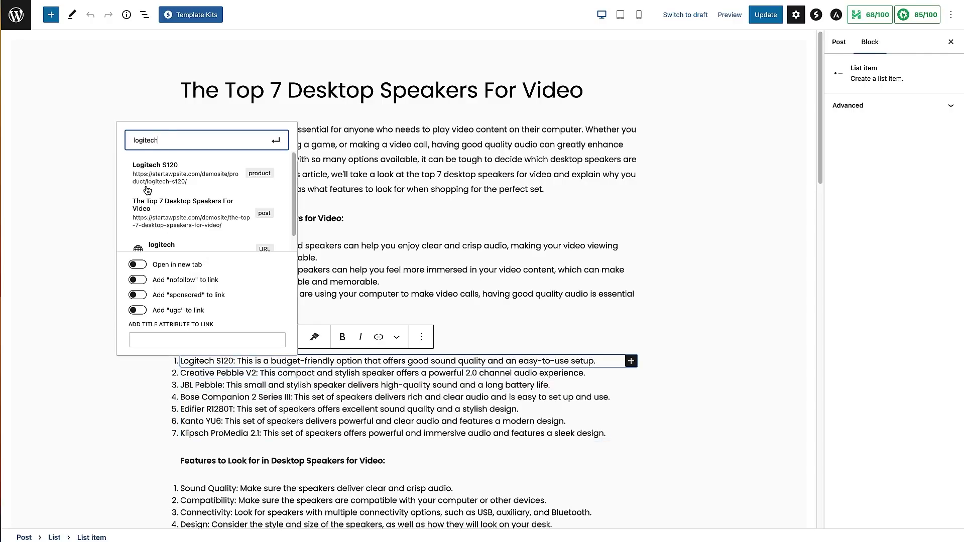
click(164, 179)
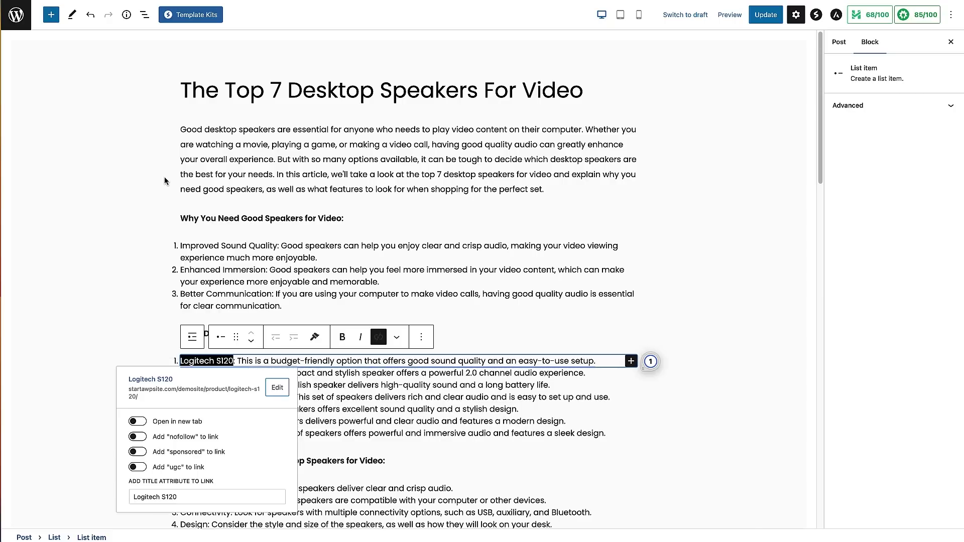
key(Escape)
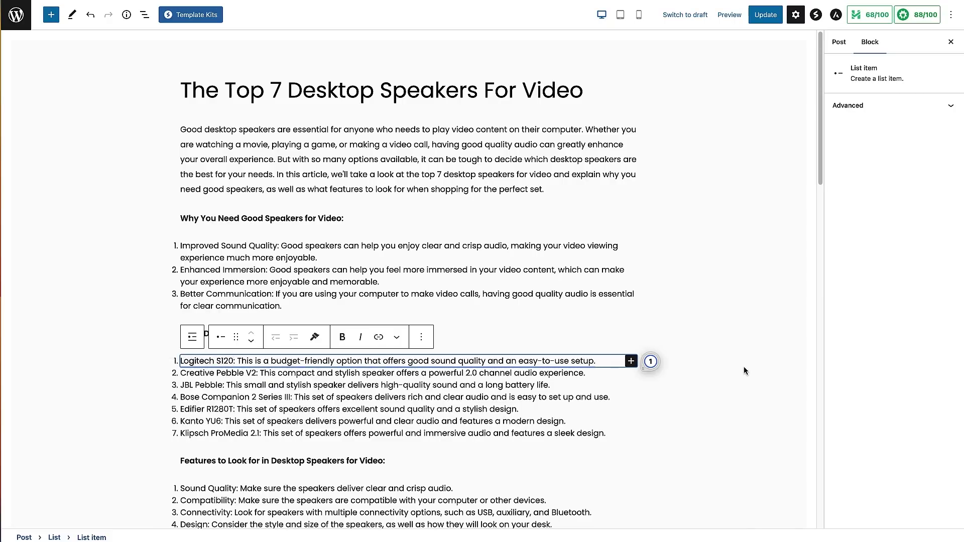
click(762, 19)
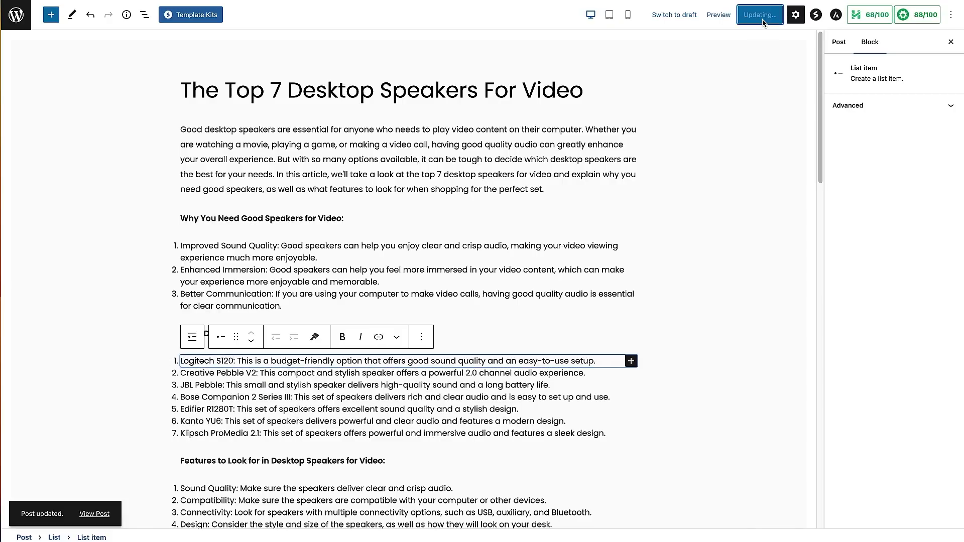
drag(823, 100, 825, 455)
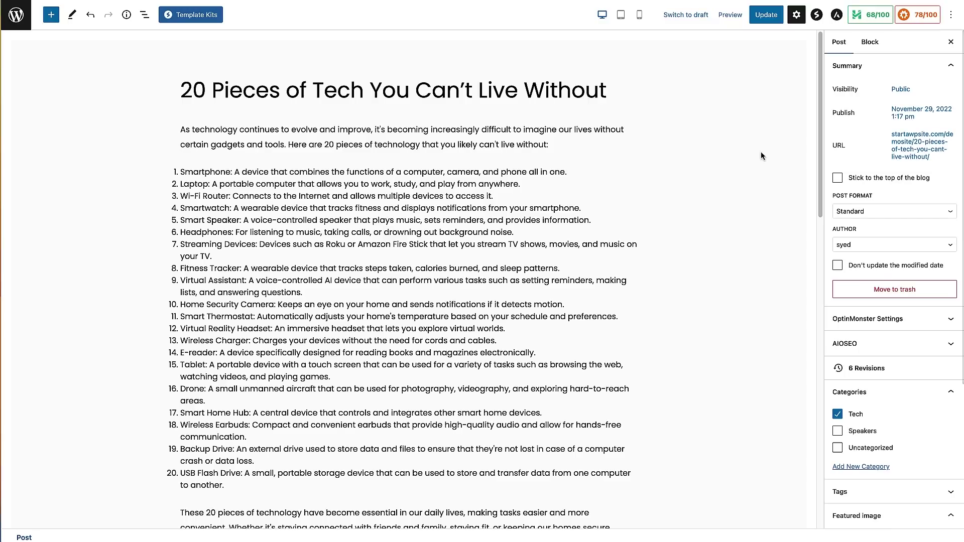
Step: Examine the AIOSEO social settings of the post "20 Pieces of Tech You Can't Live Without", comparing its Facebook and Twitter previews
drag(813, 125, 814, 294)
scroll(815, 294, down, 2)
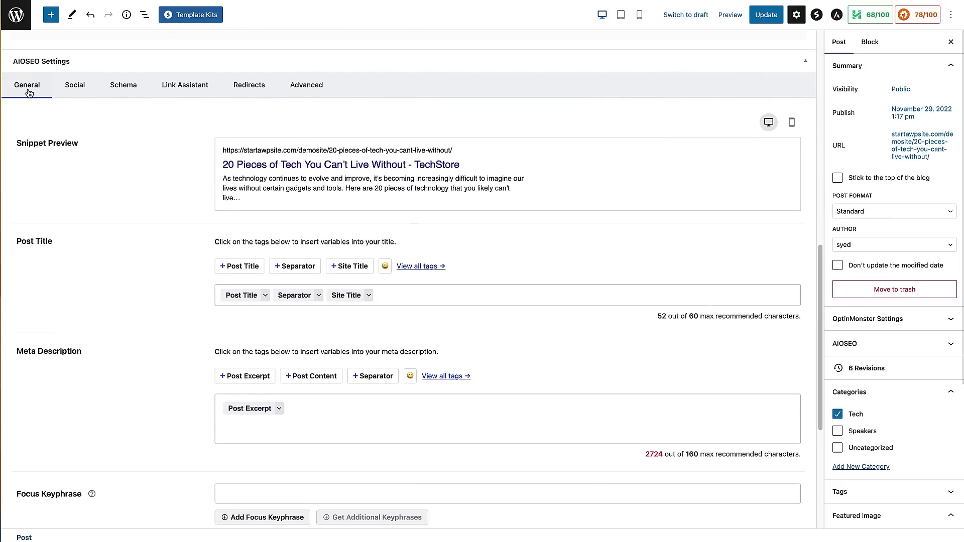
click(75, 87)
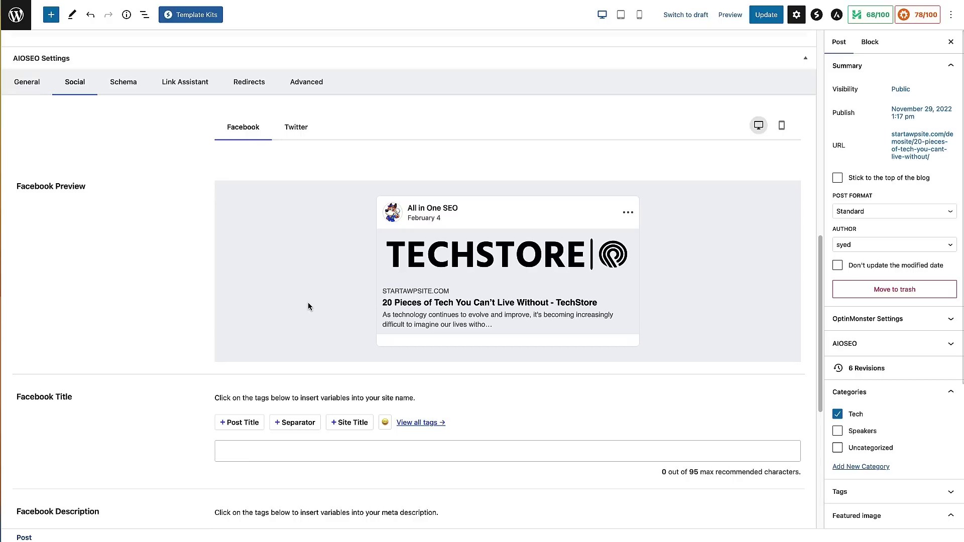
click(294, 131)
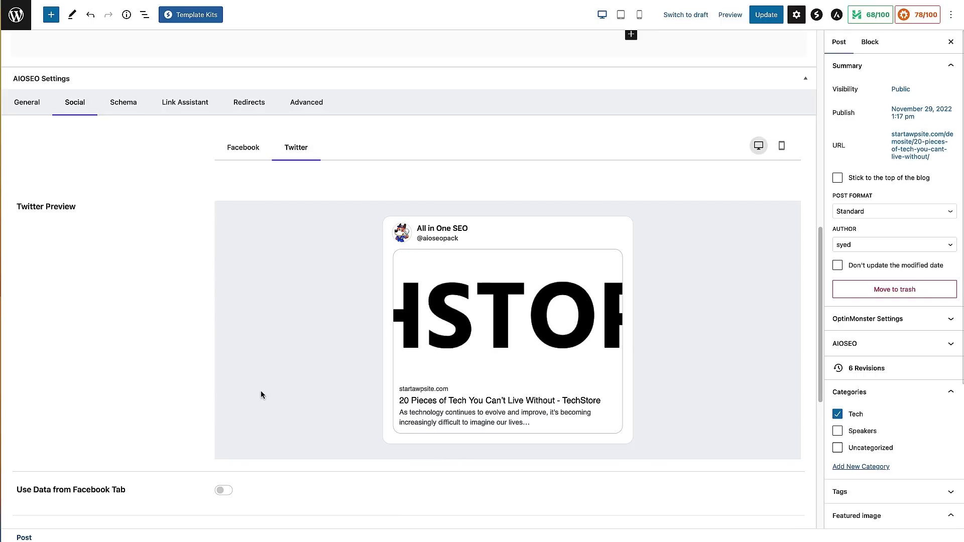
click(236, 148)
scroll(323, 264, down, 6)
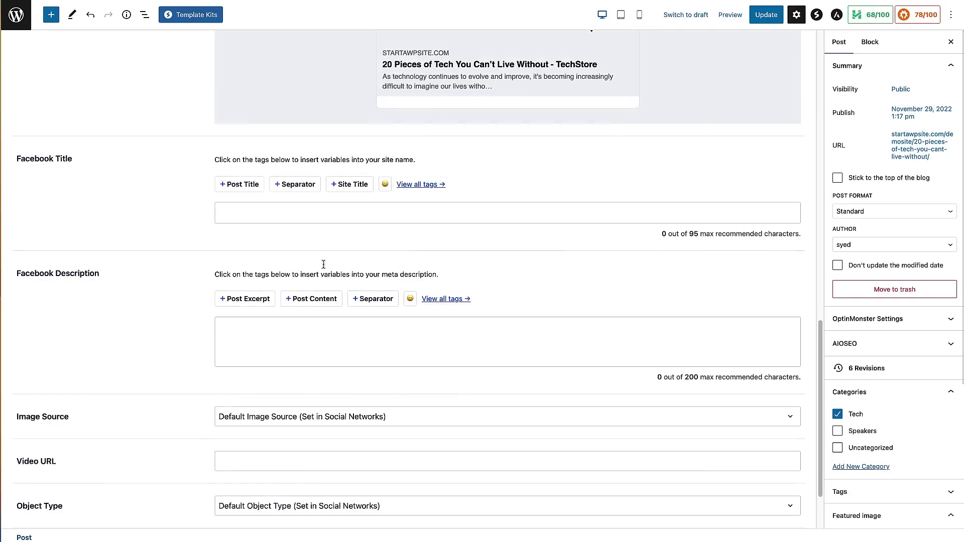
scroll(491, 416, up, 5)
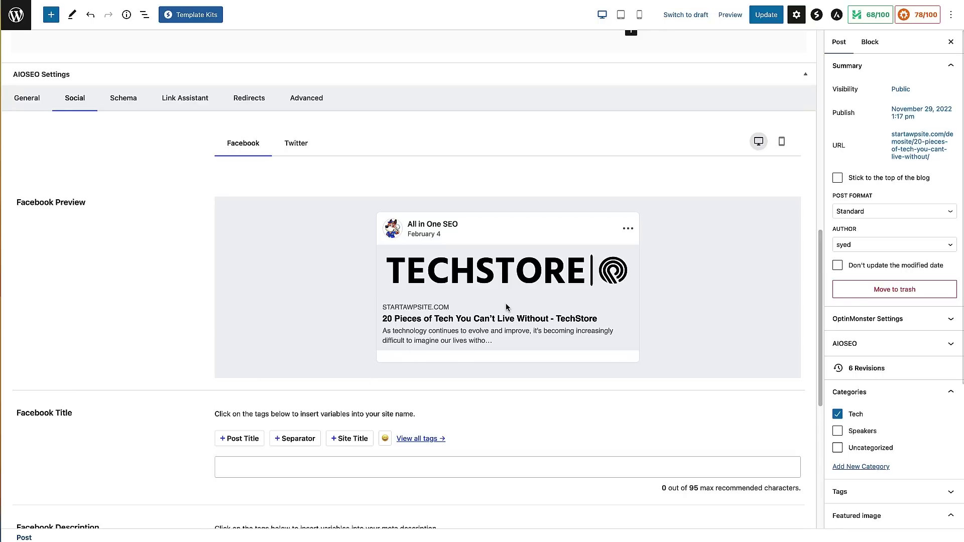
Step: Set the Facebook title to the Post Title tag and the description to "Check out this article on the 20 pieces of tech you can't live without. Which couldn't you live without?"
drag(816, 285, 814, 380)
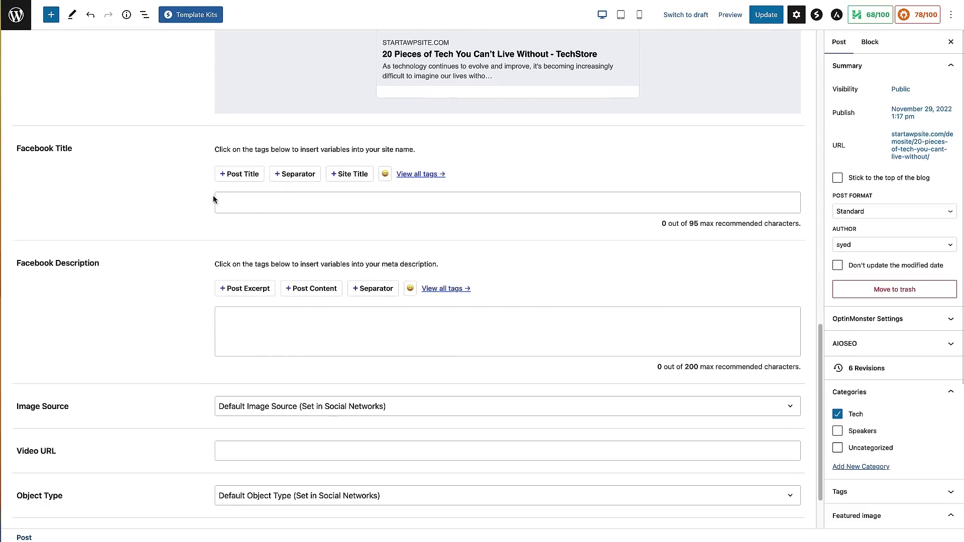
click(234, 174)
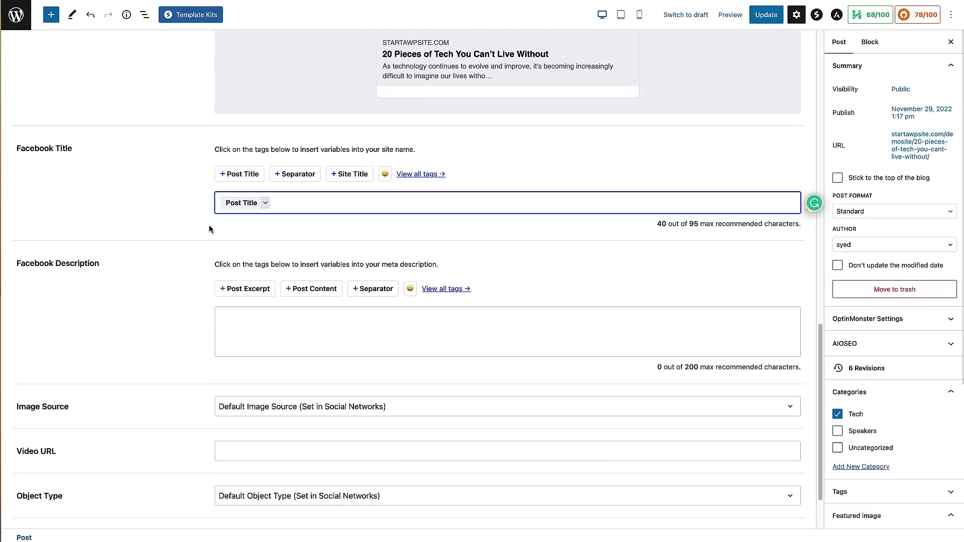
click(220, 323)
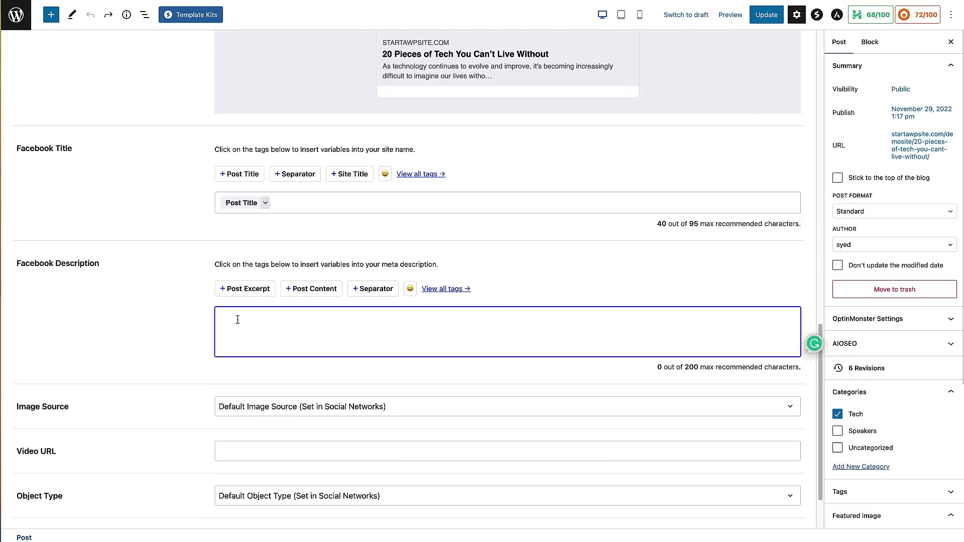
text(Check out this article on the 20 pieces of tech you can't live without. Which couldn't you live without?)
Step: Set the Facebook image source to Featured Image, review the Facebook preview, and update the post
drag(819, 405, 812, 457)
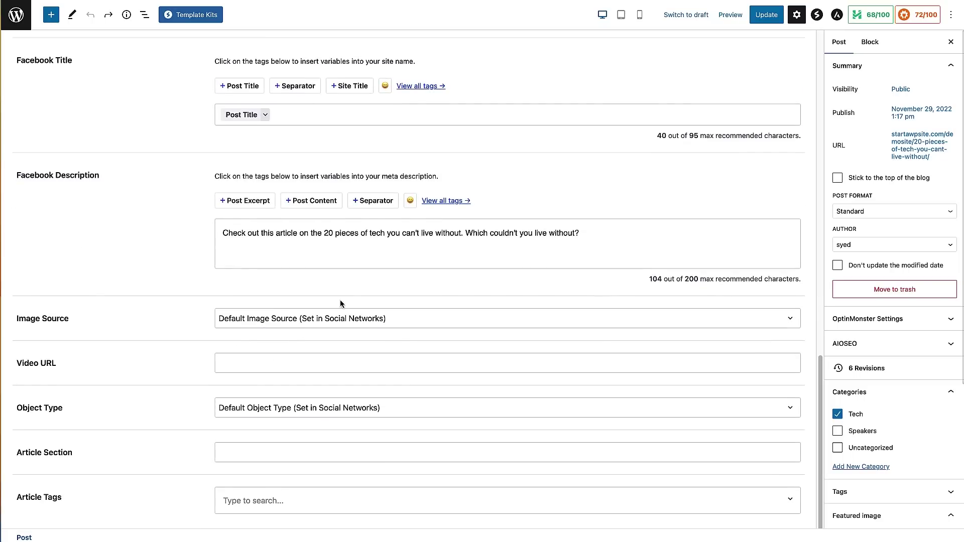
click(415, 320)
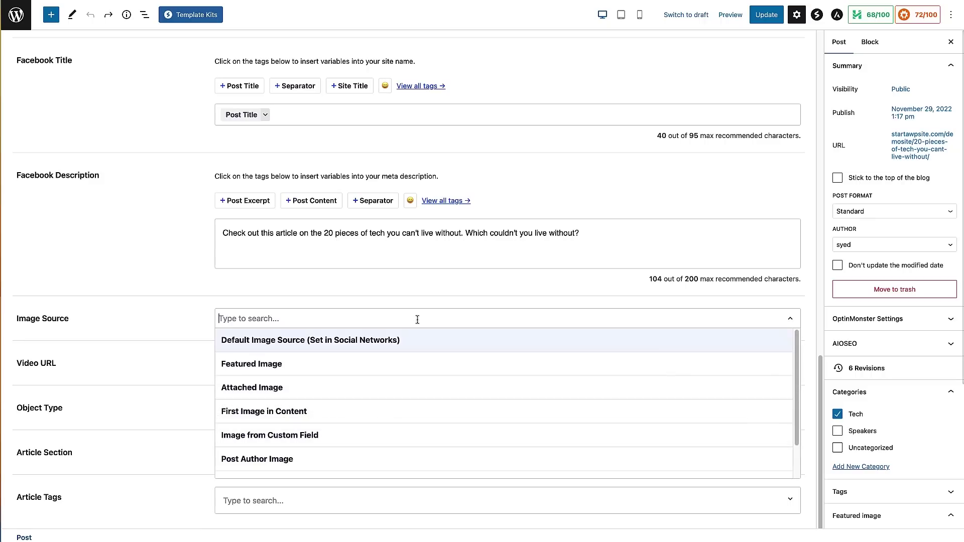
click(351, 376)
drag(819, 402, 811, 284)
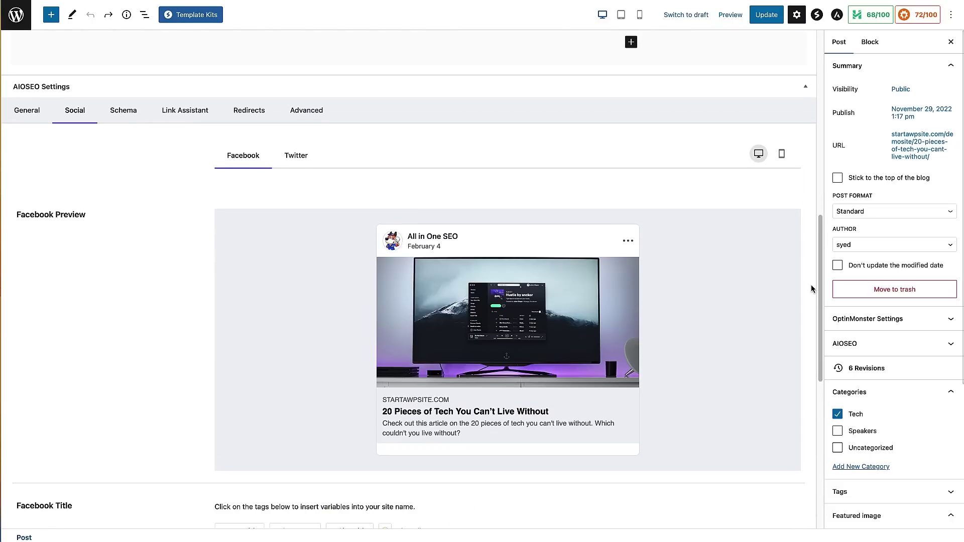
scroll(811, 297, down, 9)
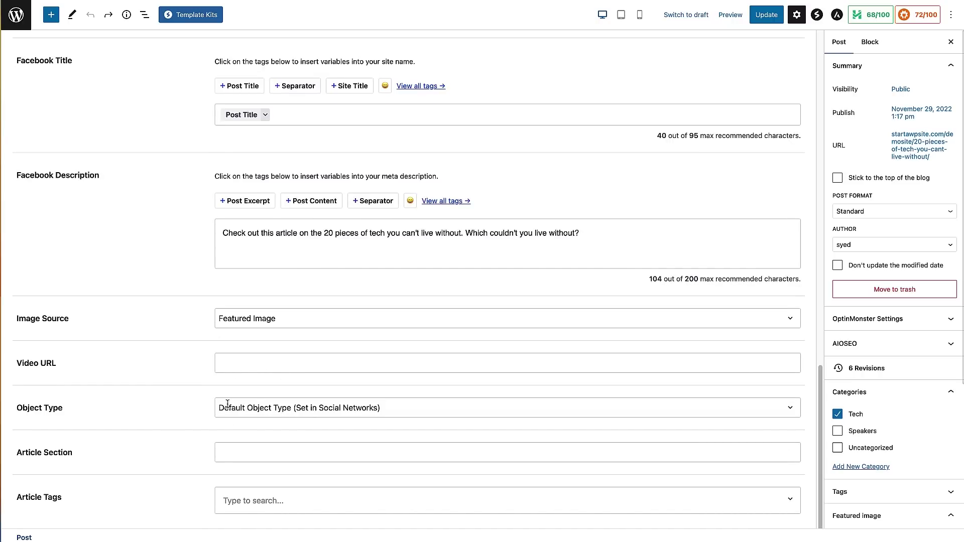
drag(819, 426, 818, 303)
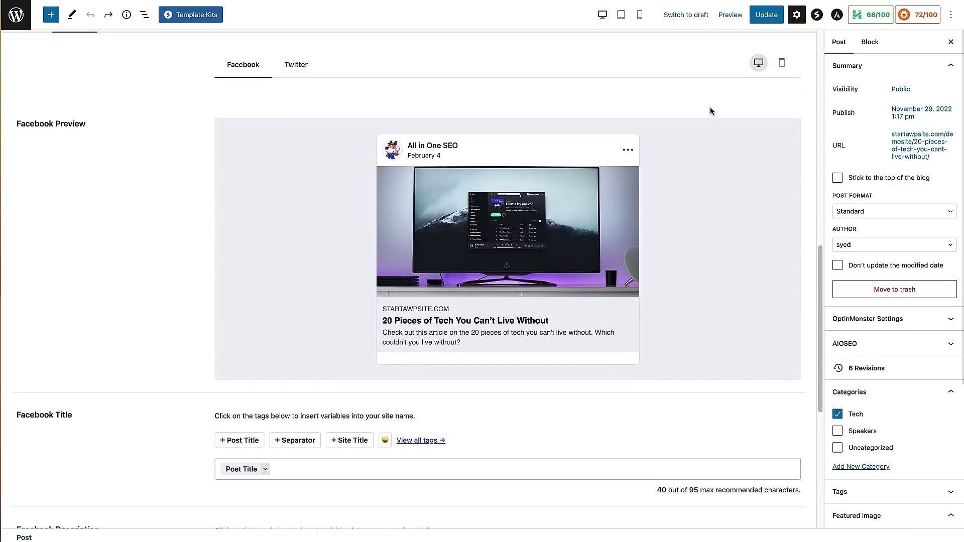
click(767, 19)
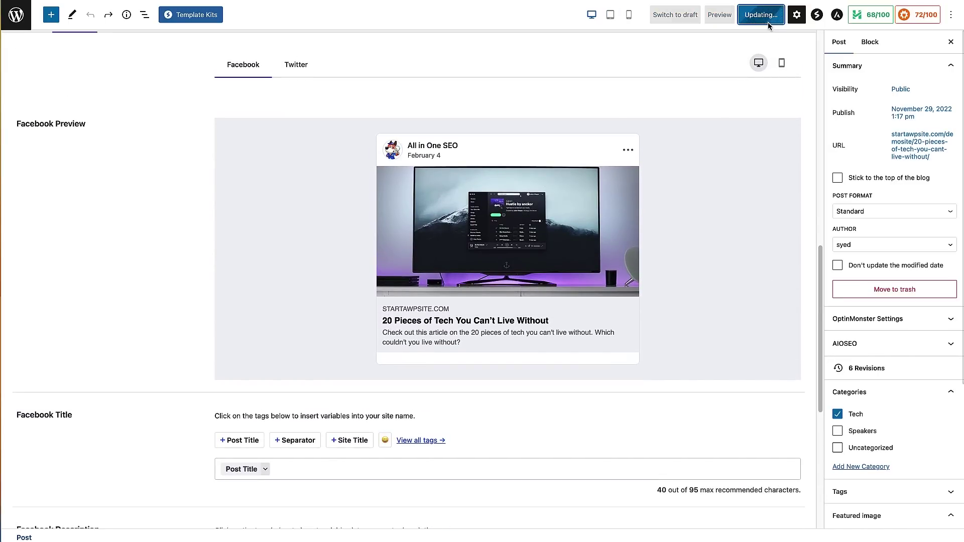